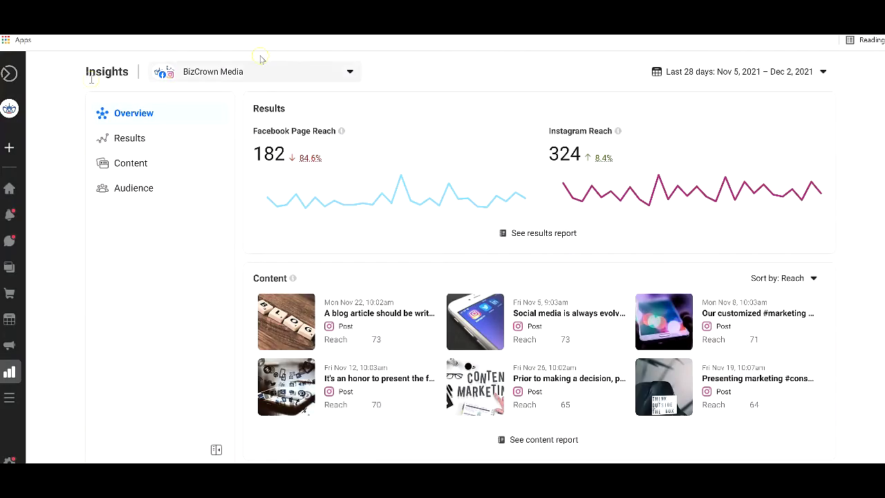
Step: View the preset and custom date range choices available for the insights
{"action": "mouse_move", "coordinate": [5, 75]}
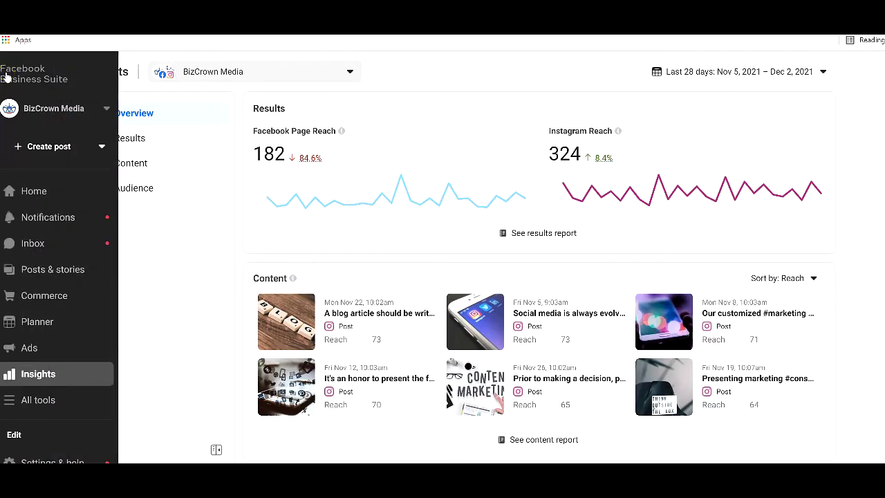
{"action": "left_click", "coordinate": [23, 71]}
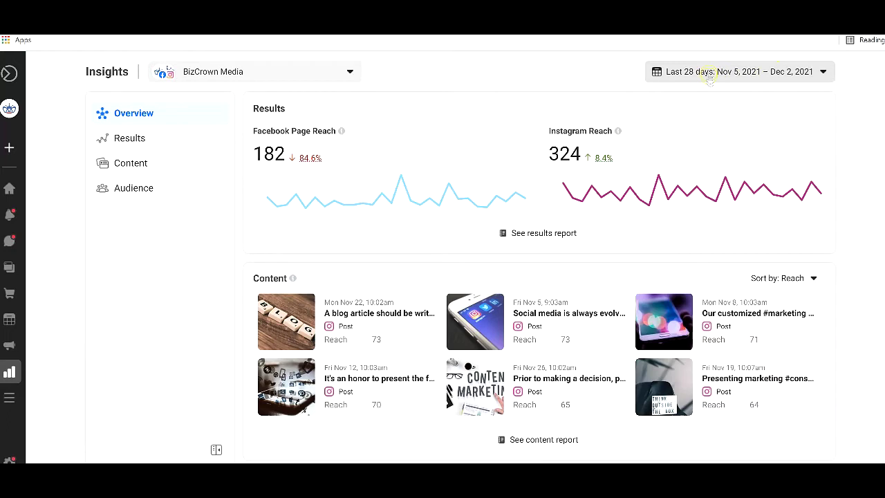
{"action": "left_click", "coordinate": [709, 76]}
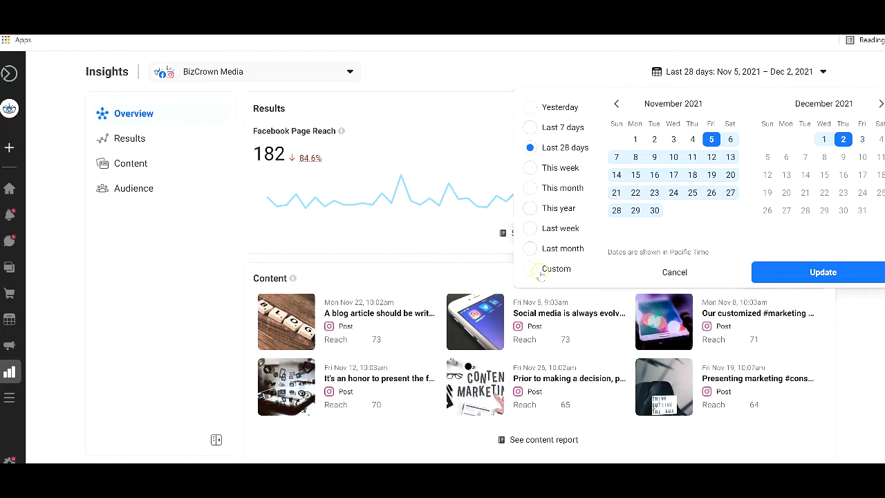
{"action": "left_click", "coordinate": [823, 73]}
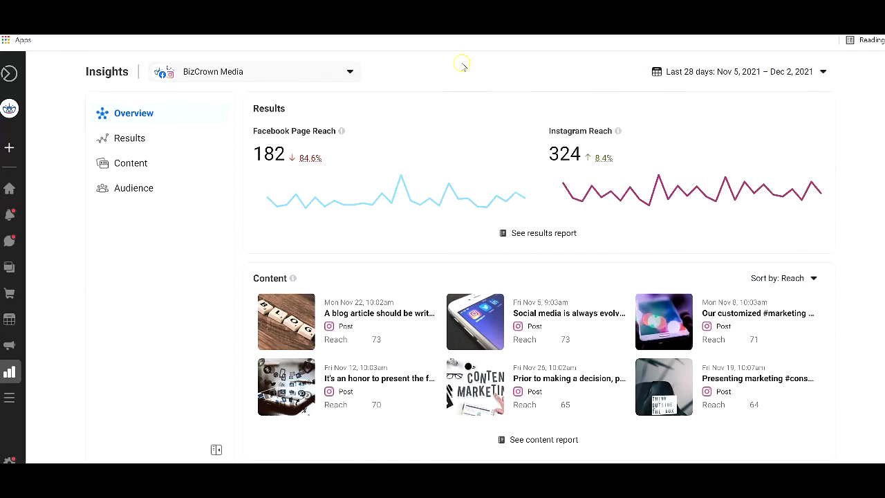
{"action": "left_click", "coordinate": [137, 105]}
{"action": "left_click", "coordinate": [103, 117]}
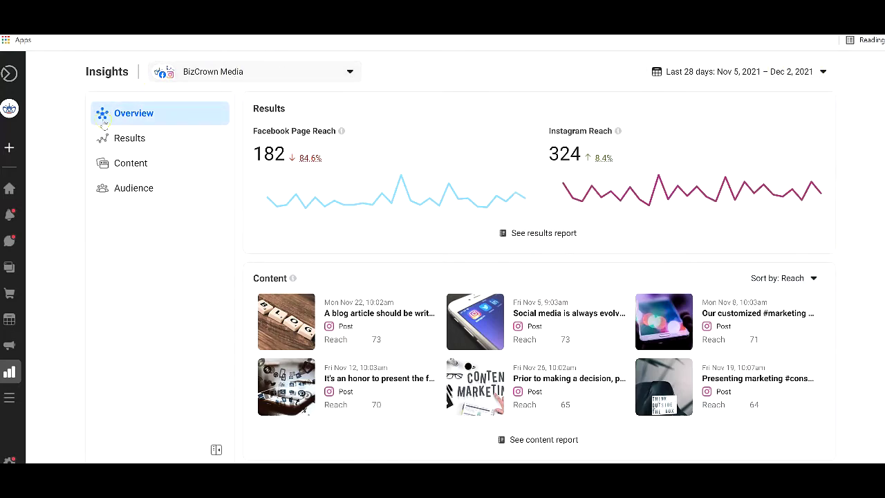
{"action": "left_click", "coordinate": [131, 120]}
{"action": "left_click", "coordinate": [149, 146]}
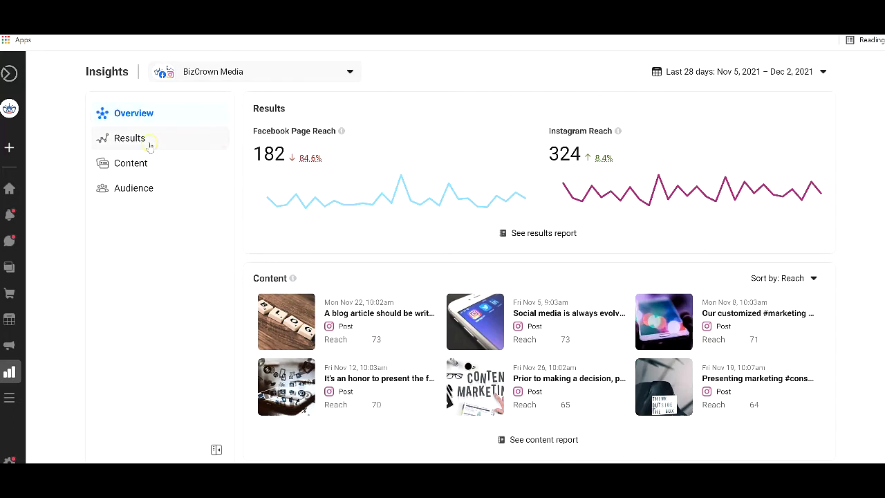
{"action": "left_click", "coordinate": [143, 167]}
{"action": "left_click", "coordinate": [156, 192]}
Step: Examine the overview's reach results, content posts, and audience age and gender charts for Facebook and Instagram
{"action": "scroll", "coordinate": [460, 262], "scroll_direction": "down", "scroll_amount": 5}
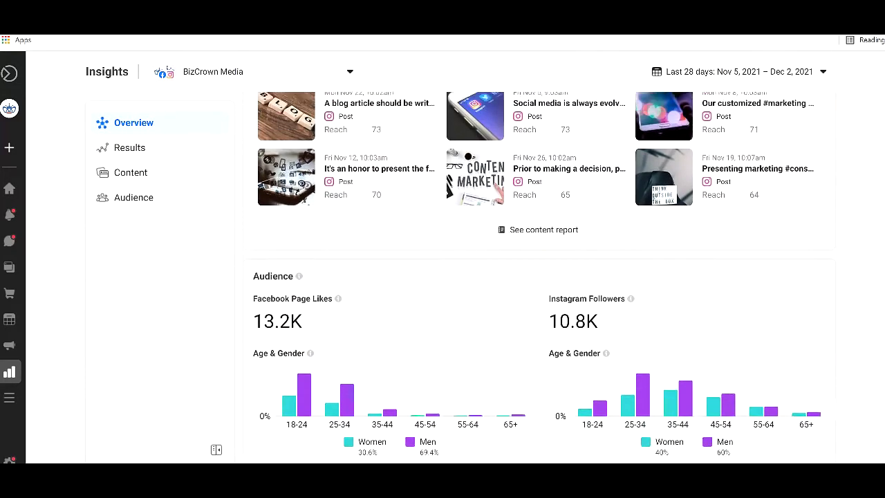
{"action": "scroll", "coordinate": [536, 273], "scroll_direction": "up", "scroll_amount": 3}
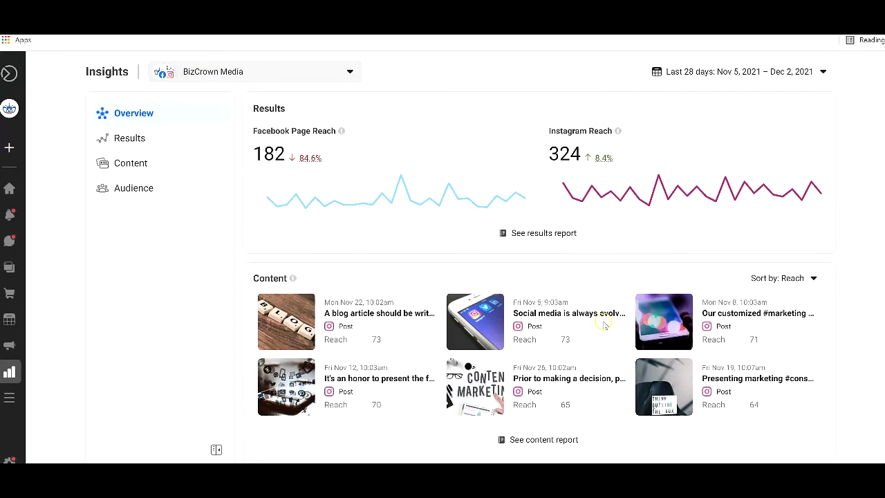
{"action": "scroll", "coordinate": [457, 233], "scroll_direction": "down", "scroll_amount": 3}
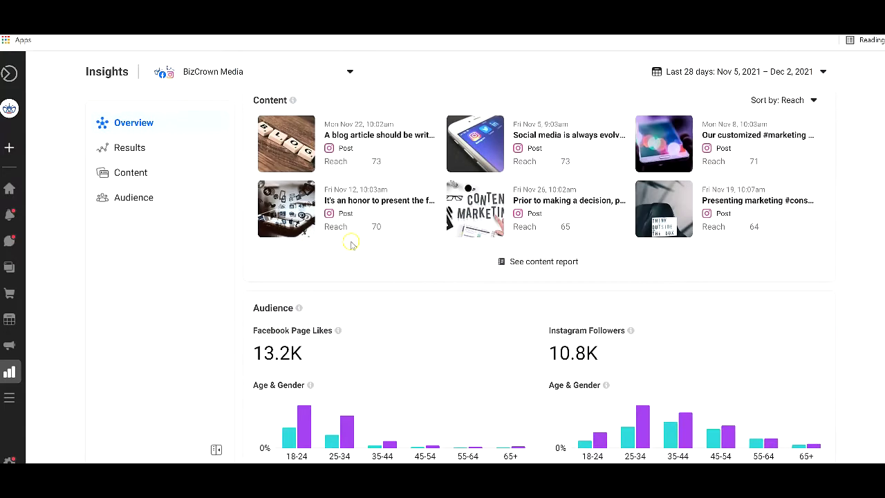
{"action": "scroll", "coordinate": [359, 315], "scroll_direction": "up", "scroll_amount": 2}
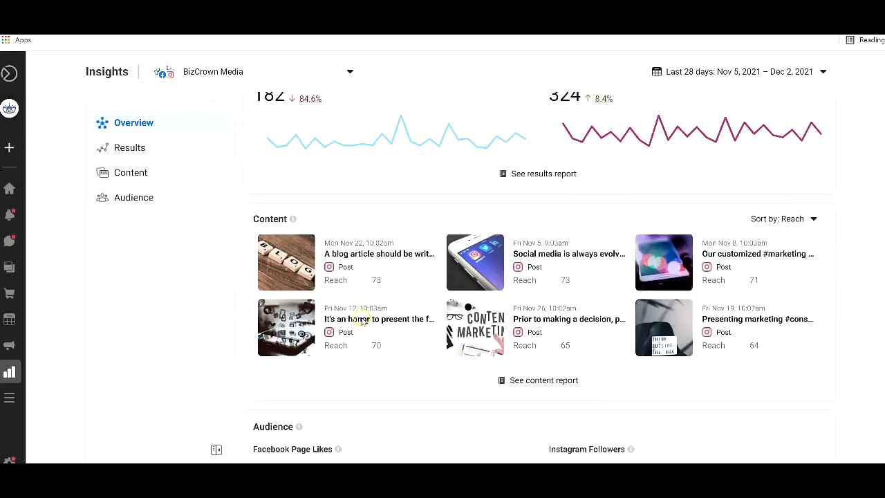
{"action": "scroll", "coordinate": [362, 366], "scroll_direction": "up", "scroll_amount": 1}
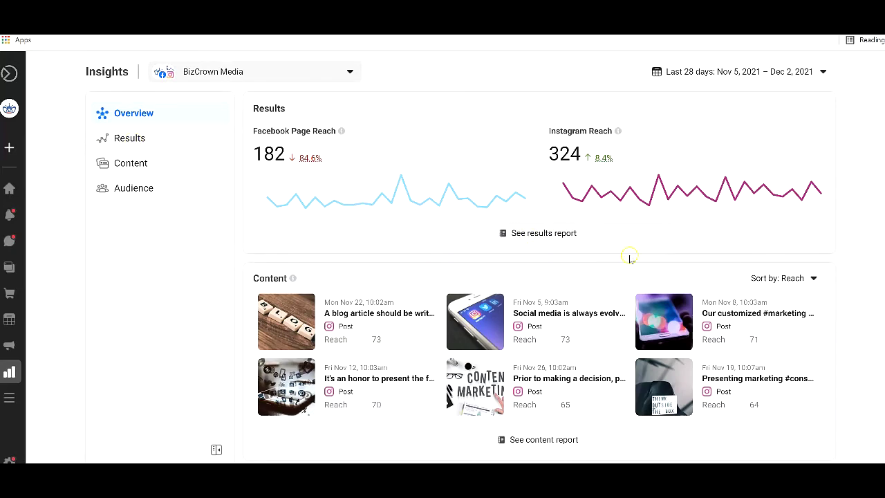
{"action": "scroll", "coordinate": [642, 332], "scroll_direction": "down", "scroll_amount": 1}
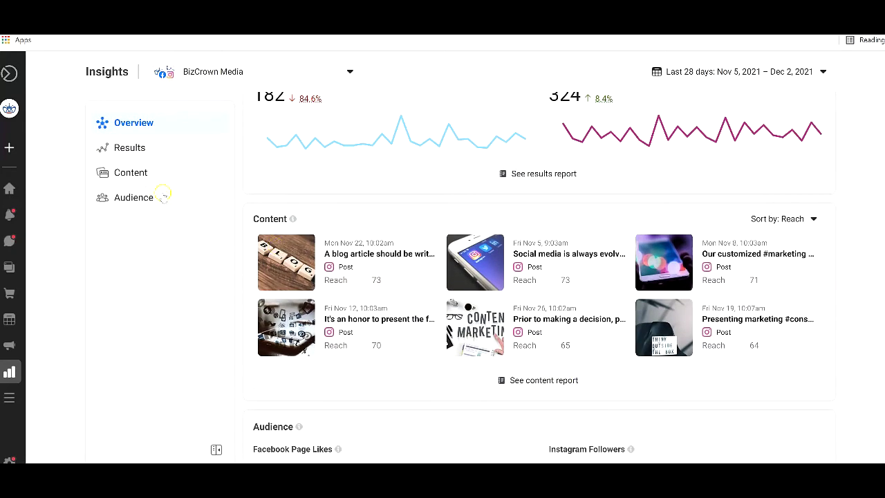
{"action": "scroll", "coordinate": [450, 318], "scroll_direction": "down", "scroll_amount": 3}
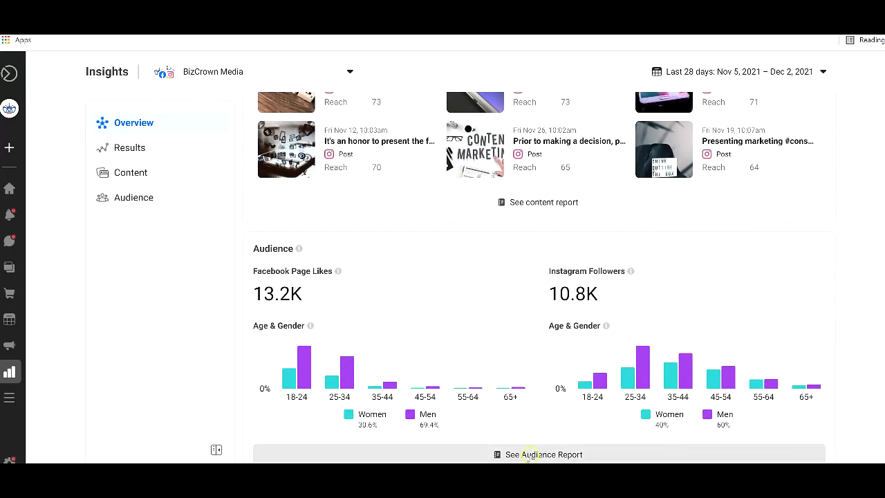
{"action": "scroll", "coordinate": [487, 272], "scroll_direction": "up", "scroll_amount": 3}
{"action": "scroll", "coordinate": [487, 272], "scroll_direction": "up", "scroll_amount": 1}
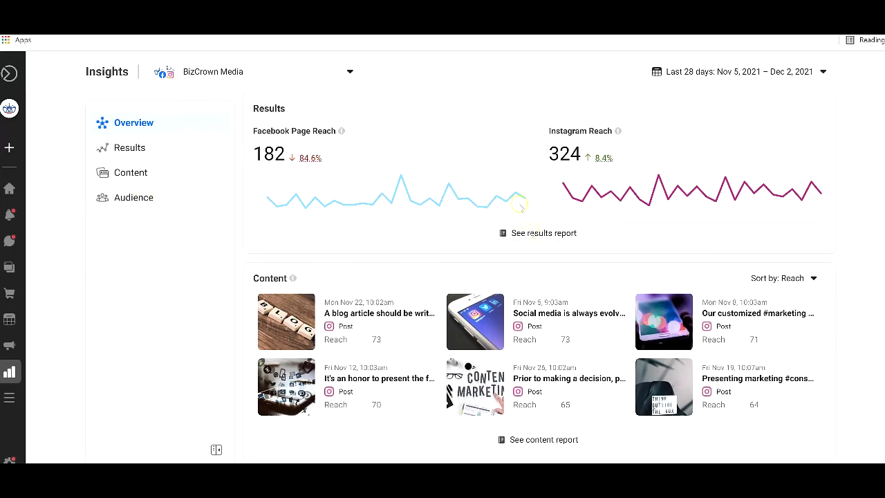
Step: Open the Results report and examine the reach, page and profile visits, and new likes and followers charts
{"action": "left_click", "coordinate": [143, 151]}
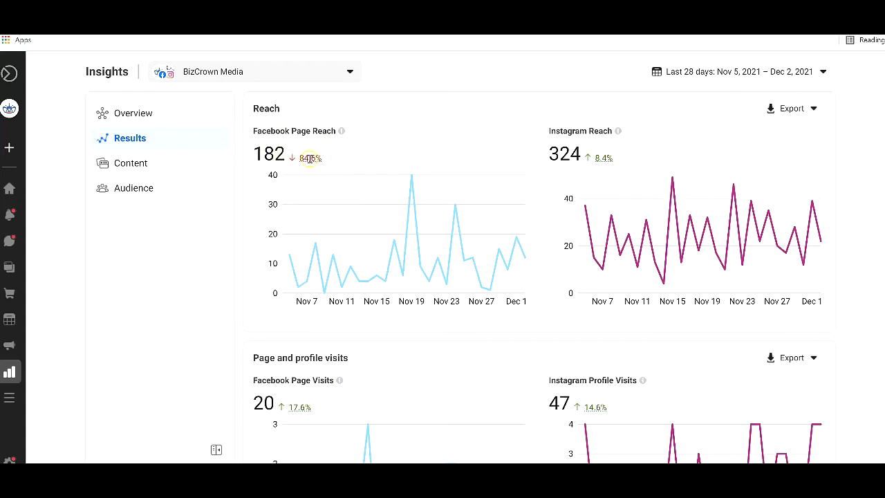
{"action": "mouse_move", "coordinate": [313, 157]}
{"action": "left_click", "coordinate": [403, 206]}
{"action": "scroll", "coordinate": [571, 214], "scroll_direction": "down", "scroll_amount": 2}
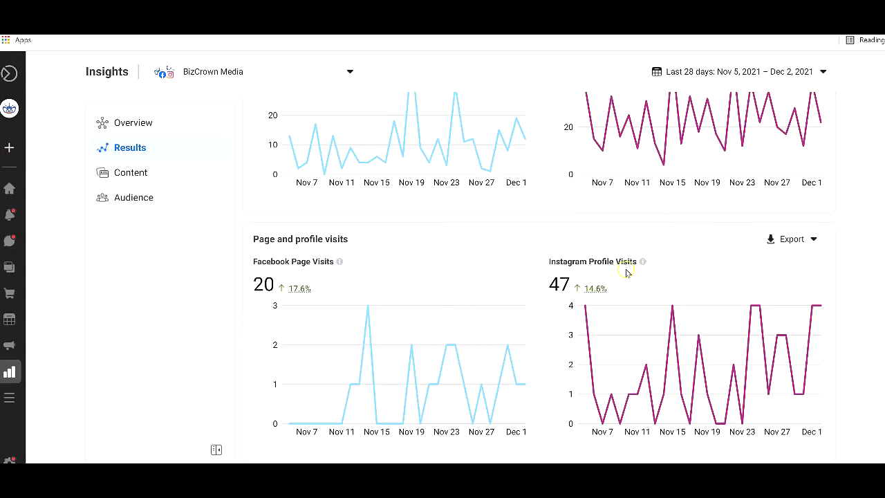
{"action": "scroll", "coordinate": [622, 271], "scroll_direction": "down", "scroll_amount": 4}
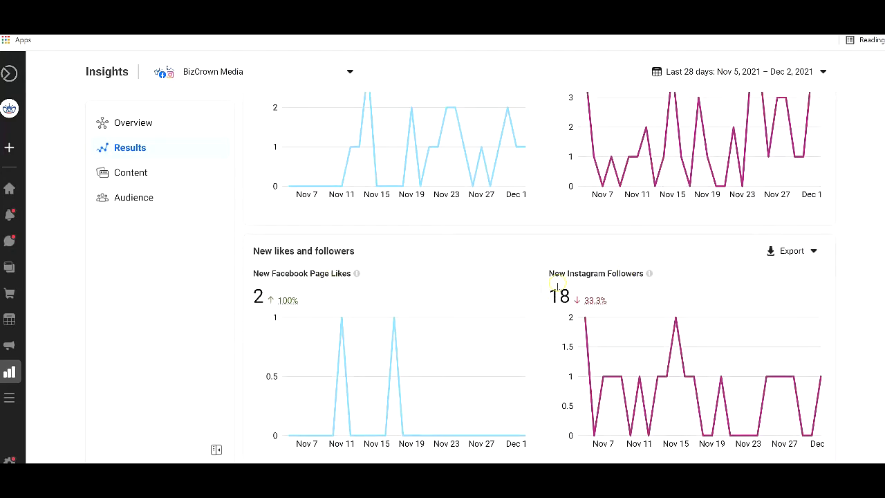
{"action": "scroll", "coordinate": [680, 296], "scroll_direction": "down", "scroll_amount": 1}
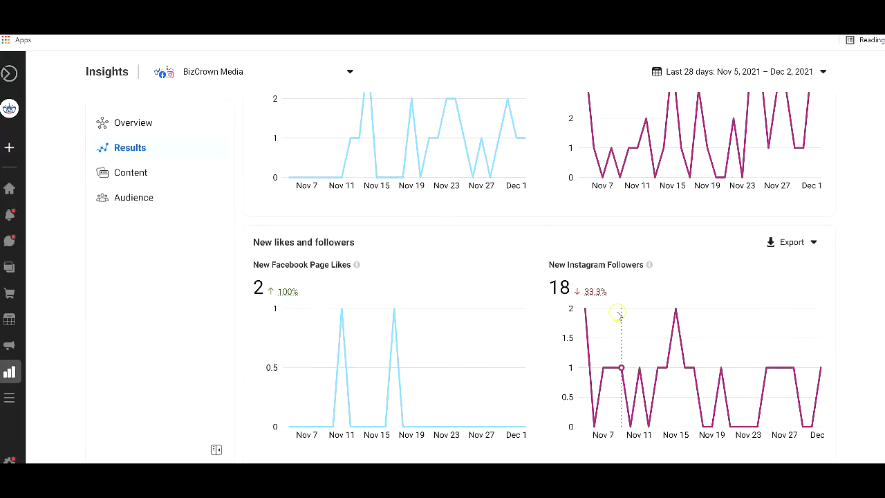
{"action": "scroll", "coordinate": [618, 312], "scroll_direction": "up", "scroll_amount": 5}
{"action": "scroll", "coordinate": [414, 257], "scroll_direction": "down", "scroll_amount": 1}
{"action": "scroll", "coordinate": [448, 253], "scroll_direction": "down", "scroll_amount": 4}
{"action": "scroll", "coordinate": [465, 228], "scroll_direction": "up", "scroll_amount": 6}
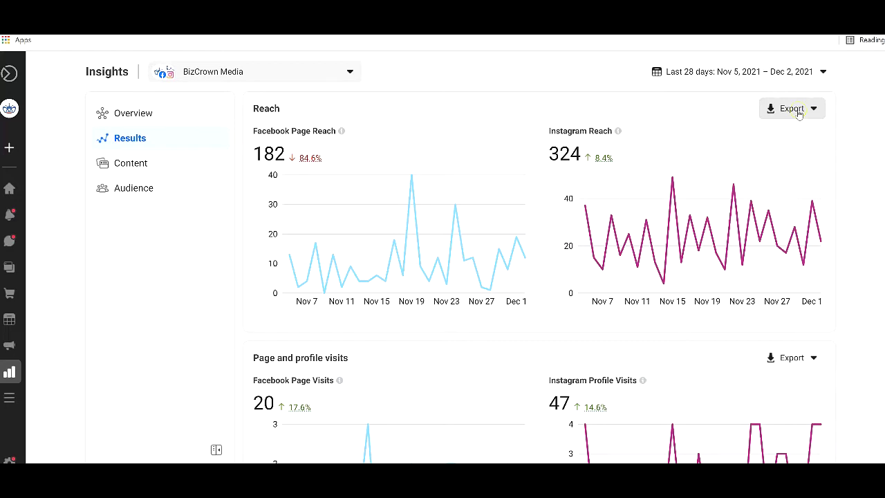
Step: Show the export formats for the Reach results and check the Page and profile visits section below
{"action": "left_click", "coordinate": [799, 113]}
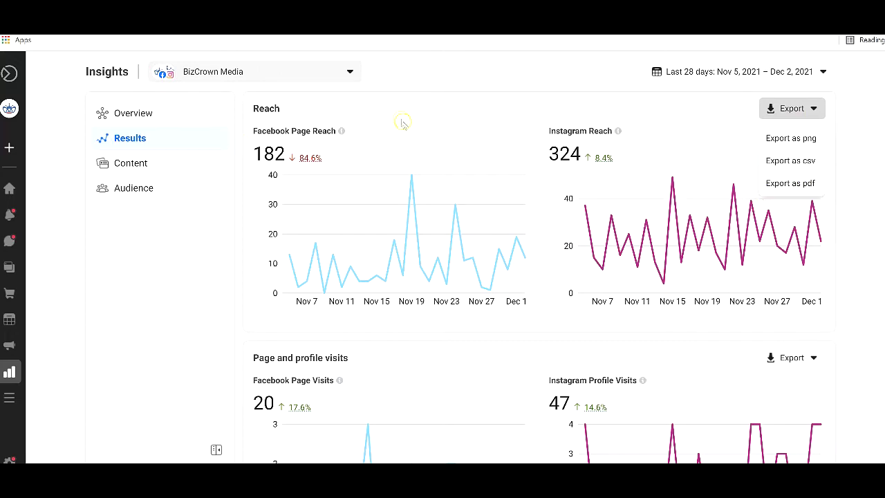
{"action": "scroll", "coordinate": [439, 257], "scroll_direction": "down", "scroll_amount": 4}
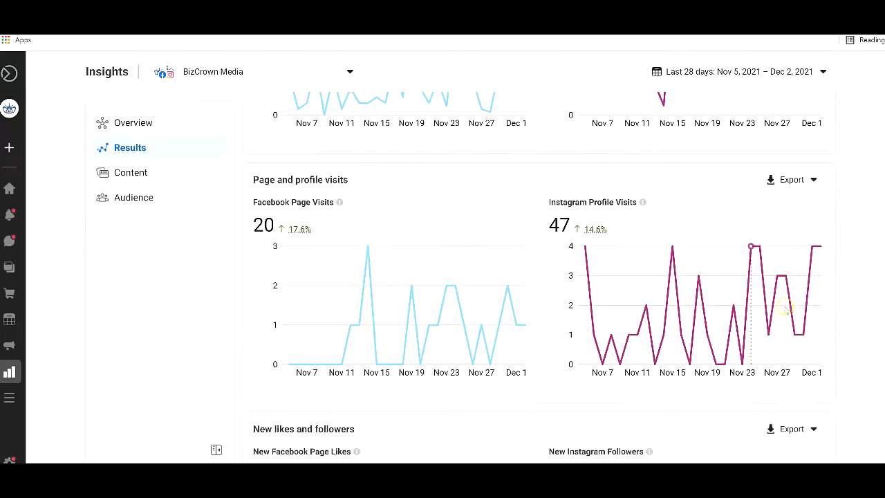
{"action": "scroll", "coordinate": [760, 311], "scroll_direction": "up", "scroll_amount": 4}
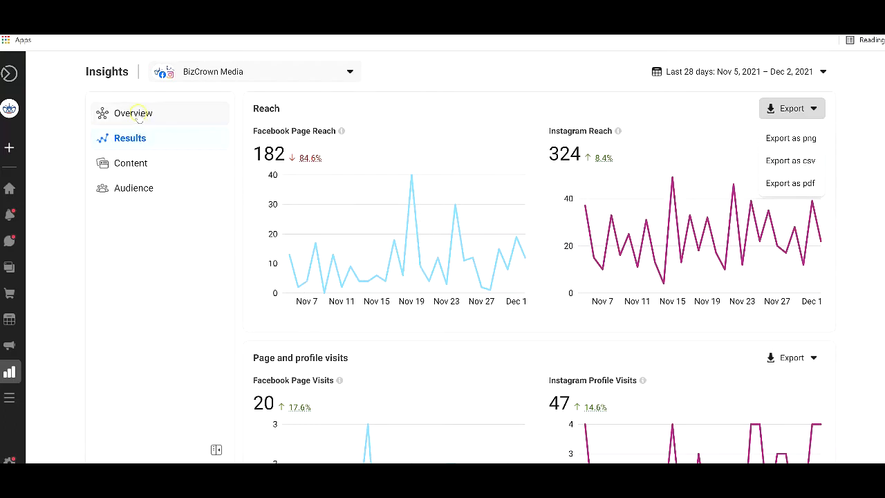
Step: Return to the insights overview and open the results report from its Results section
{"action": "left_click", "coordinate": [138, 117]}
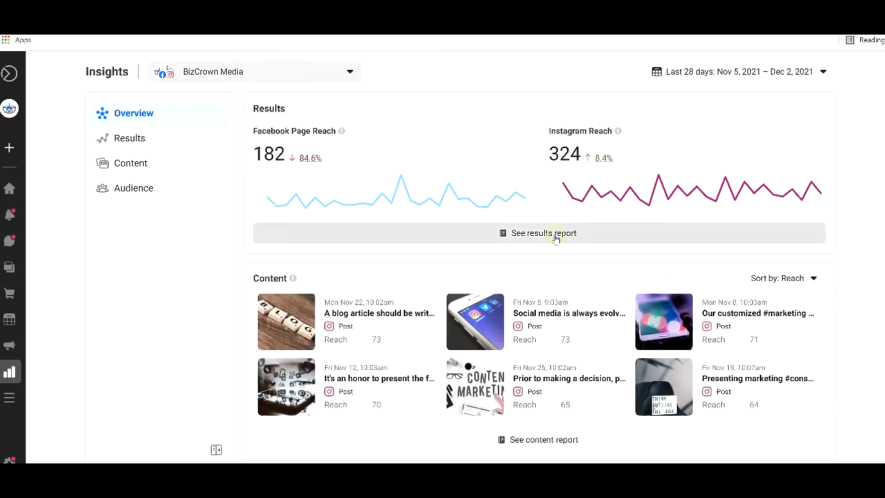
{"action": "left_click", "coordinate": [558, 234]}
{"action": "scroll", "coordinate": [557, 243], "scroll_direction": "down", "scroll_amount": 1}
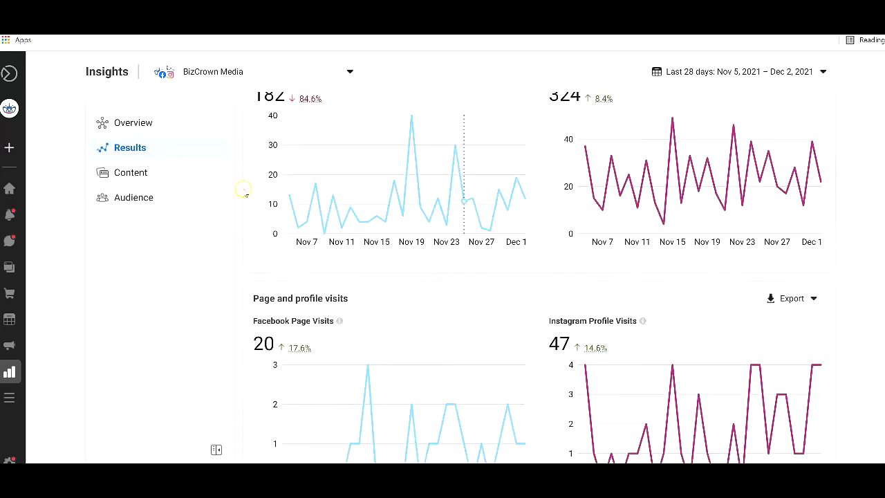
Step: Open the Content report and browse its top performers by reach and by likes and reactions
{"action": "left_click", "coordinate": [143, 173]}
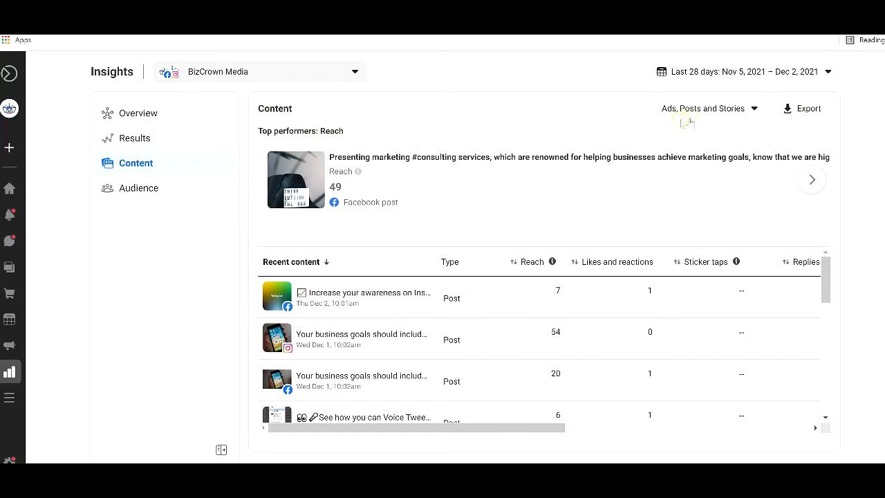
{"action": "left_click", "coordinate": [688, 113]}
{"action": "left_click", "coordinate": [833, 142]}
{"action": "left_click", "coordinate": [809, 180]}
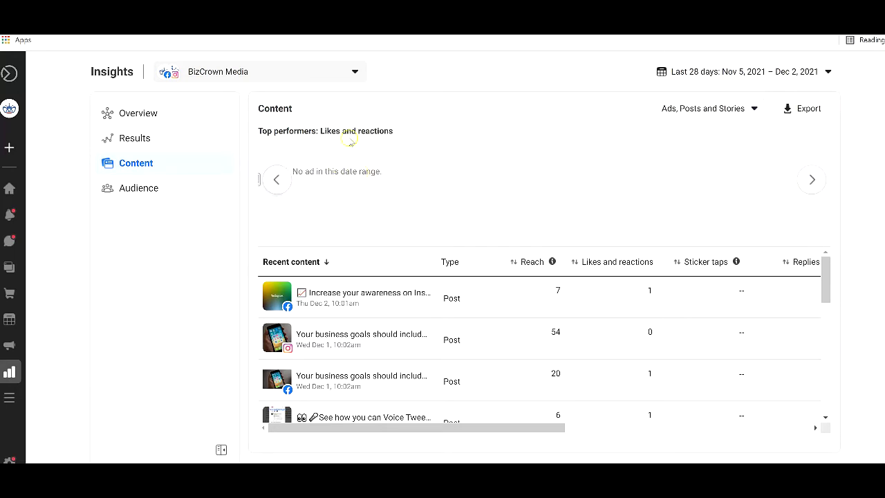
{"action": "left_click", "coordinate": [276, 179]}
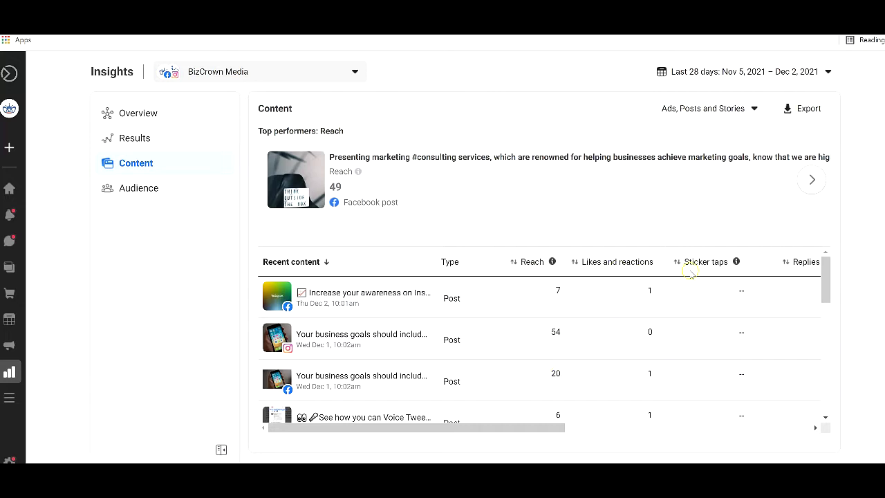
Step: Sort the content table by recent content in ascending order and show its sort order options
{"action": "left_click_drag", "start_coordinate": [512, 429], "coordinate": [291, 427]}
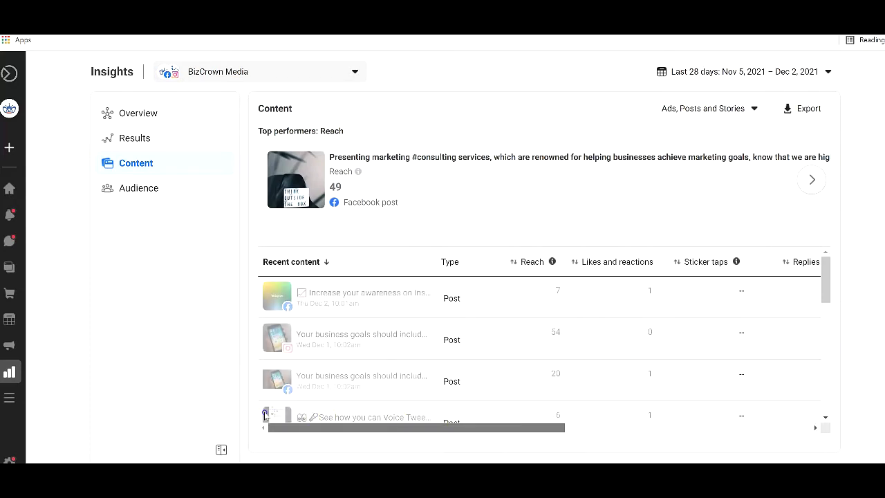
{"action": "left_click", "coordinate": [294, 266]}
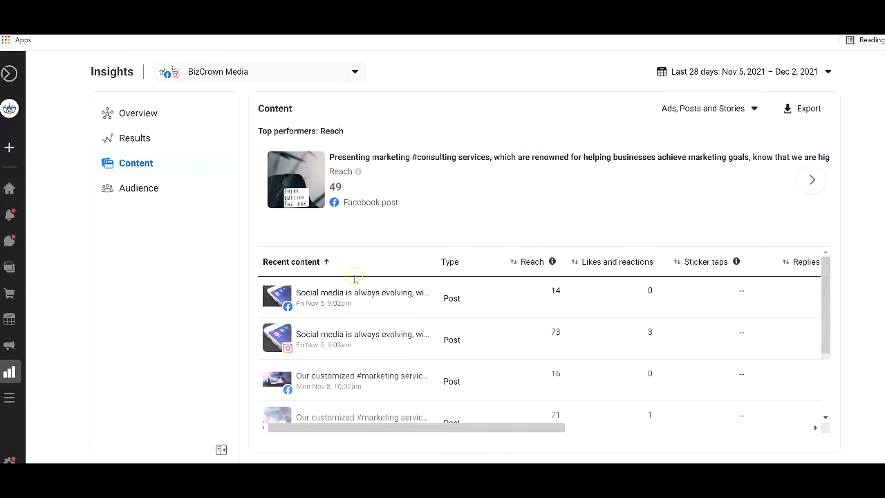
{"action": "left_click", "coordinate": [327, 266]}
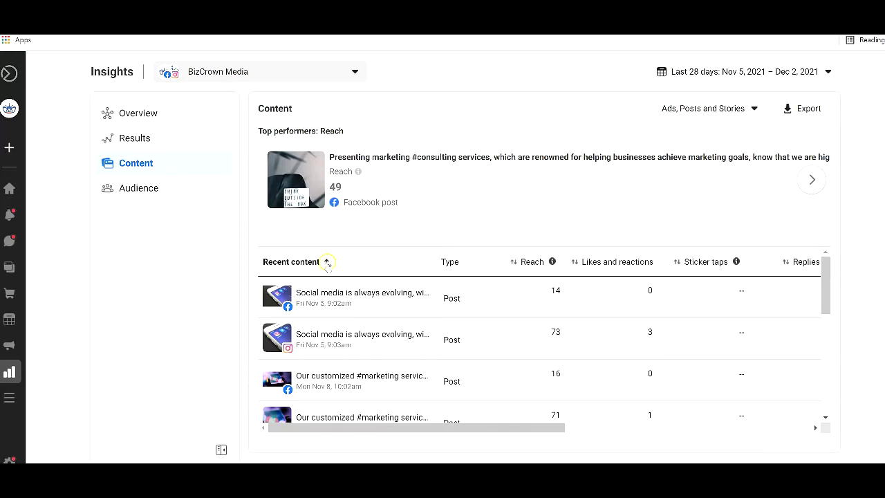
{"action": "left_click", "coordinate": [327, 264]}
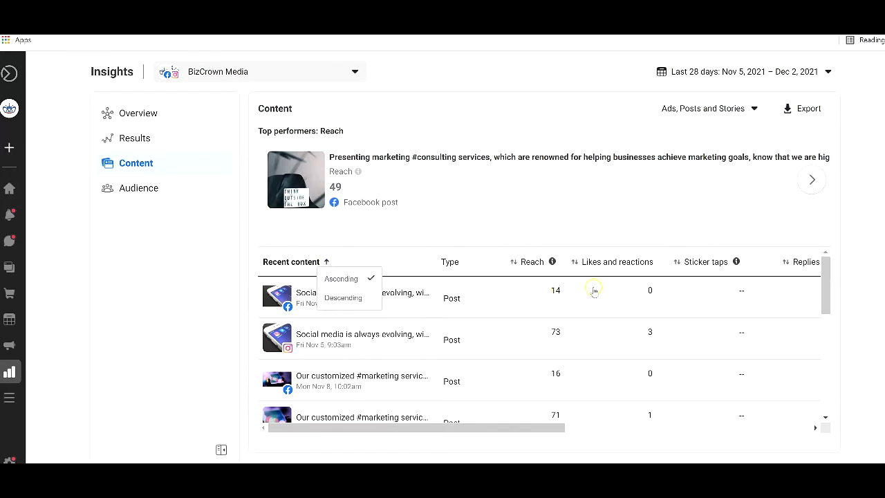
Step: Sort the content table in descending order by Reach, Likes and reactions, and Sticker taps in turn
{"action": "left_click", "coordinate": [541, 262]}
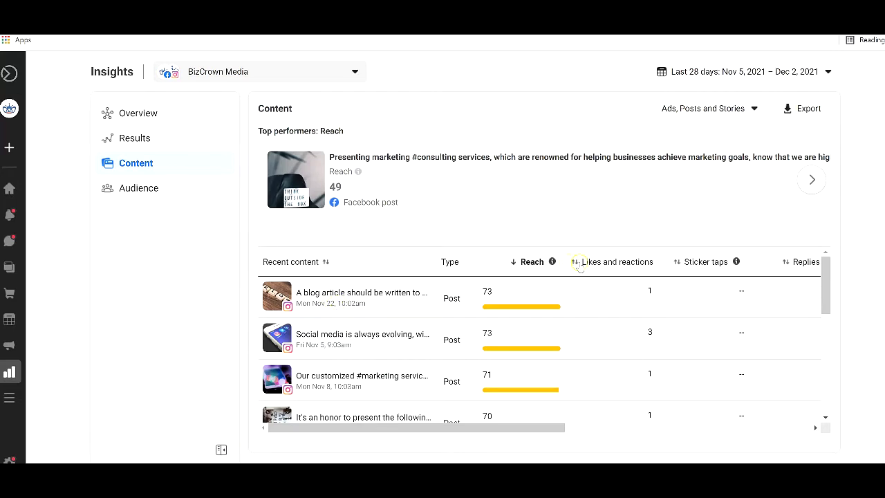
{"action": "left_click", "coordinate": [579, 265]}
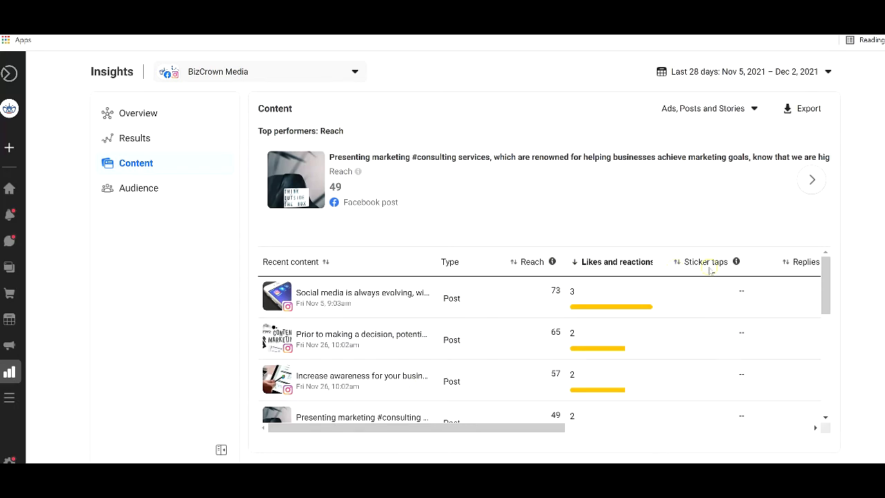
{"action": "left_click", "coordinate": [710, 269]}
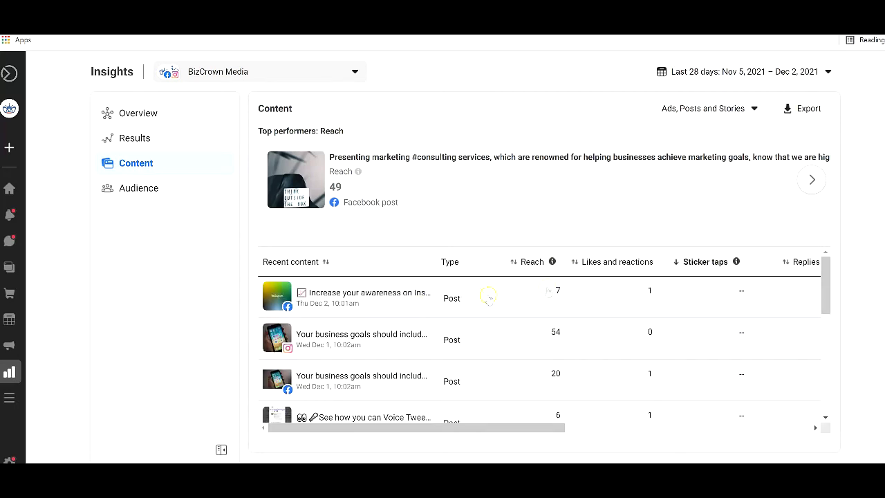
Step: Check the content table's other metric columns and compare the posts again by Likes and reactions and Sticker taps
{"action": "left_click_drag", "start_coordinate": [377, 427], "coordinate": [530, 424]}
{"action": "left_click", "coordinate": [546, 269]}
{"action": "left_click_drag", "start_coordinate": [503, 425], "coordinate": [724, 425]}
{"action": "left_click", "coordinate": [547, 262]}
{"action": "left_click", "coordinate": [702, 262]}
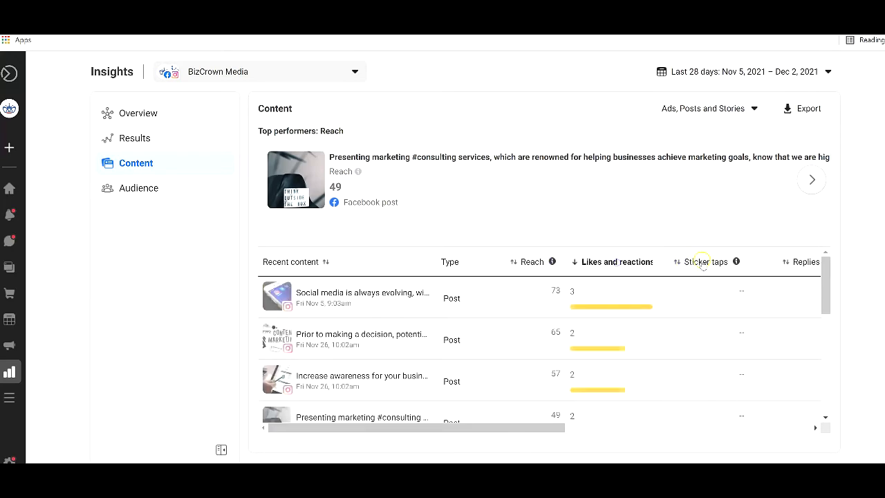
Step: Sort the content table in descending order by Shares, Results, and Cost per result in turn
{"action": "left_click_drag", "start_coordinate": [495, 426], "coordinate": [760, 421]}
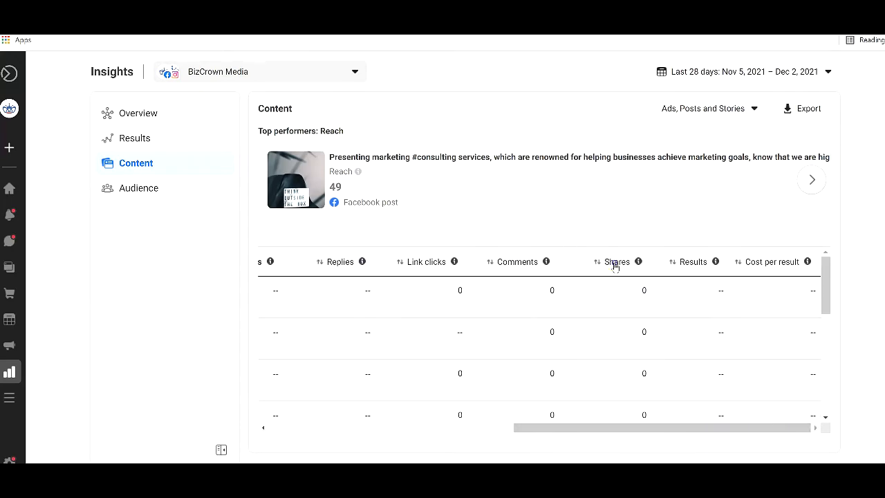
{"action": "left_click", "coordinate": [614, 263]}
{"action": "left_click", "coordinate": [488, 429]}
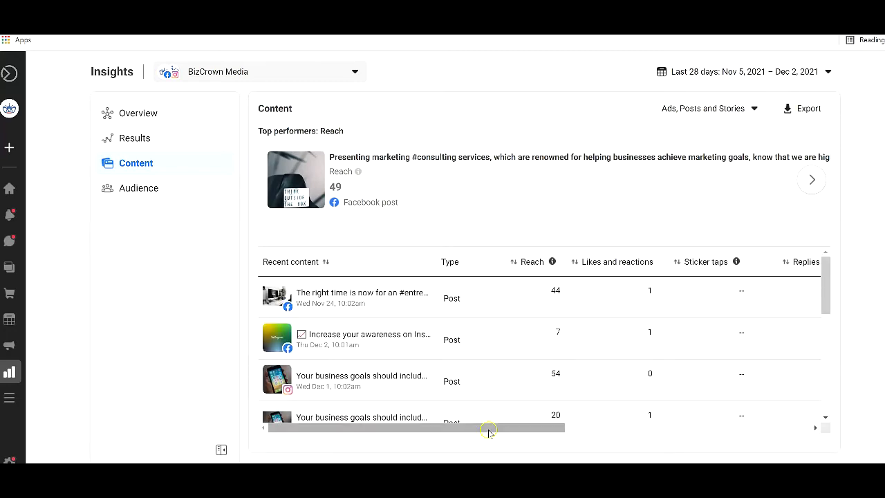
{"action": "left_click_drag", "start_coordinate": [488, 428], "coordinate": [772, 431]}
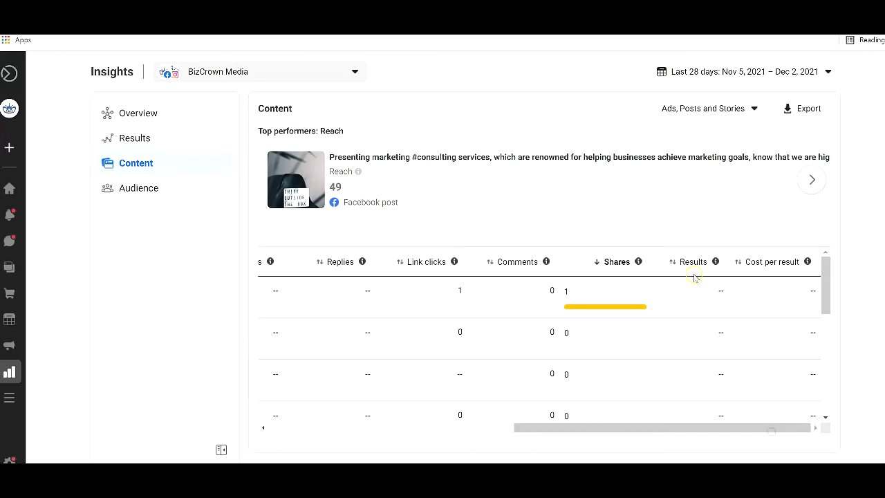
{"action": "left_click", "coordinate": [694, 264]}
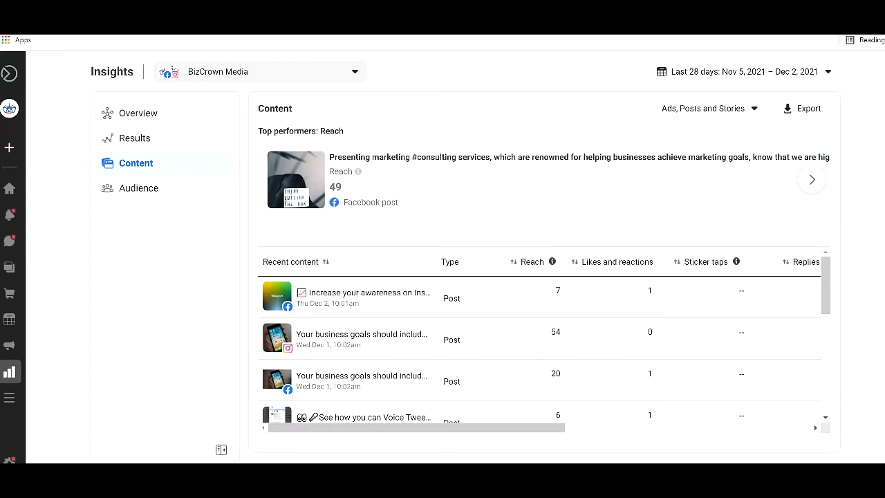
{"action": "left_click_drag", "start_coordinate": [419, 427], "coordinate": [804, 408]}
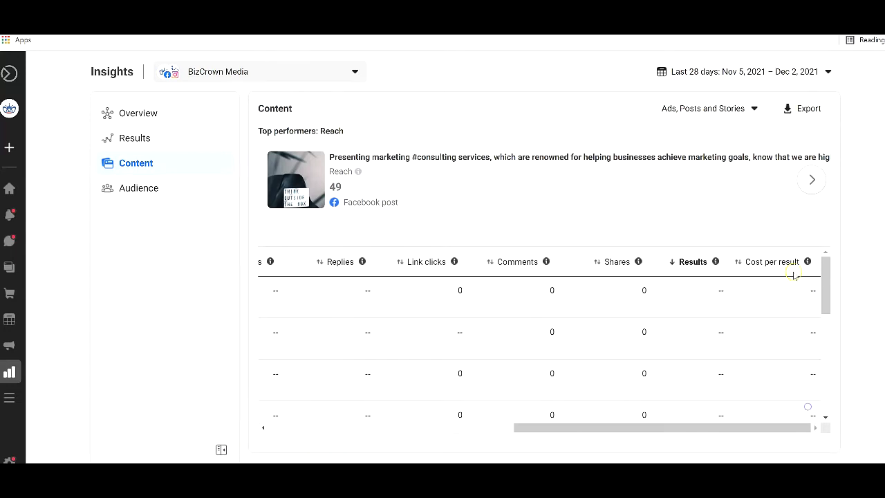
{"action": "left_click", "coordinate": [783, 261]}
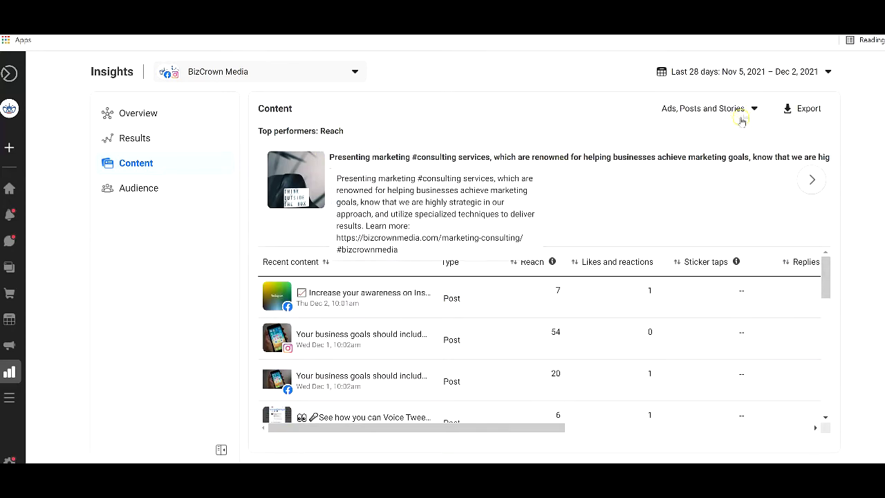
Step: Deselect Ads, Posts and Stories in the content type filter and reselect all three
{"action": "left_click", "coordinate": [756, 112]}
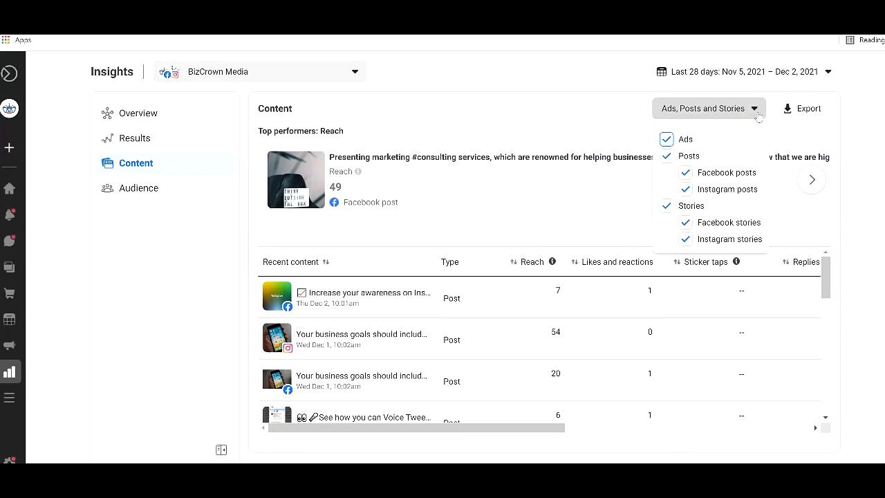
{"action": "left_click", "coordinate": [667, 140]}
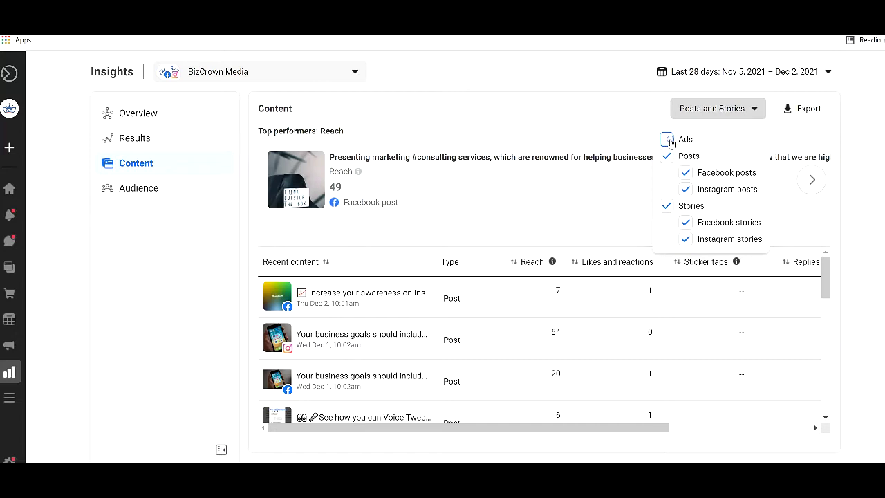
{"action": "left_click", "coordinate": [666, 156]}
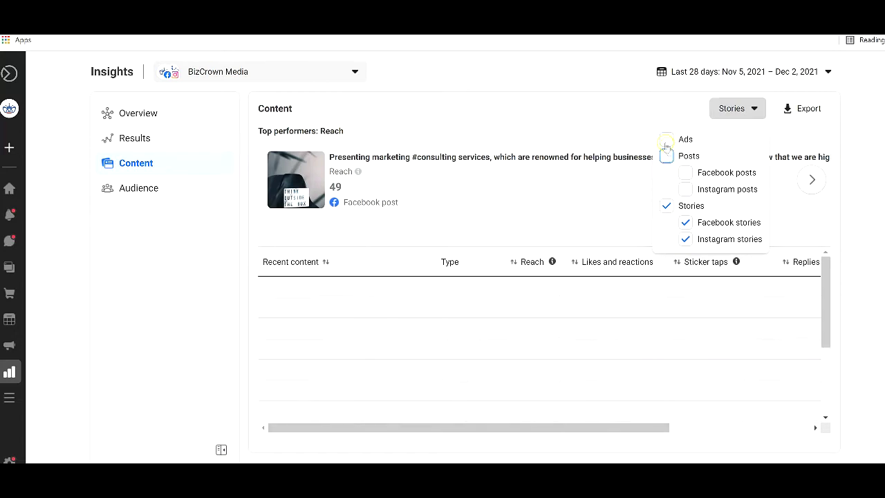
{"action": "left_click", "coordinate": [668, 206]}
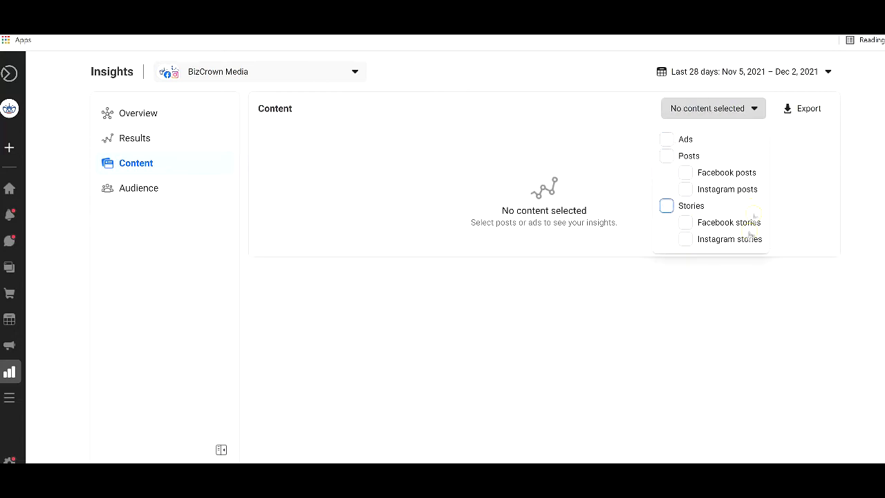
{"action": "left_click", "coordinate": [666, 139]}
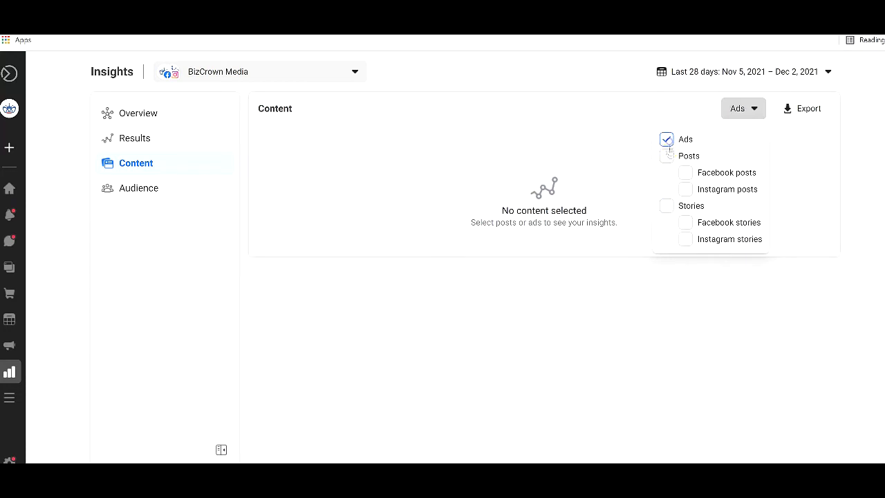
{"action": "left_click", "coordinate": [667, 155]}
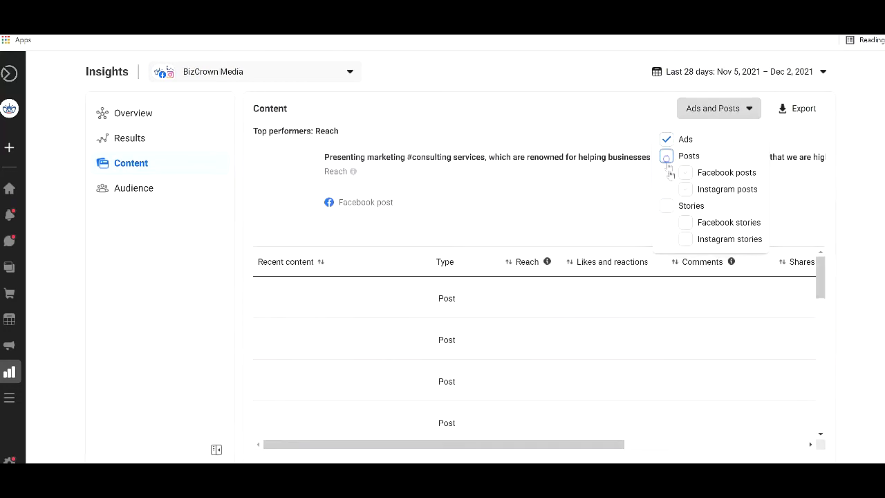
{"action": "left_click", "coordinate": [667, 206]}
{"action": "left_click", "coordinate": [828, 143]}
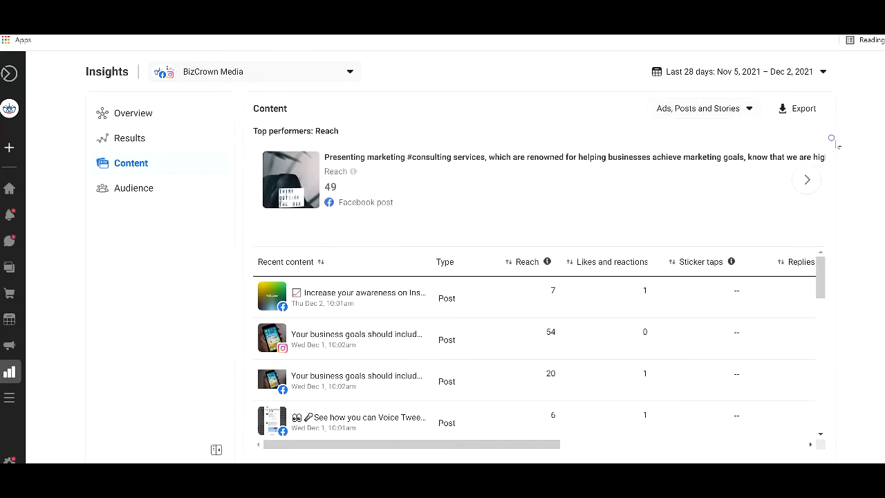
Step: Export the content report covering ads, posts and stories for the last 28 days
{"action": "left_click", "coordinate": [815, 114]}
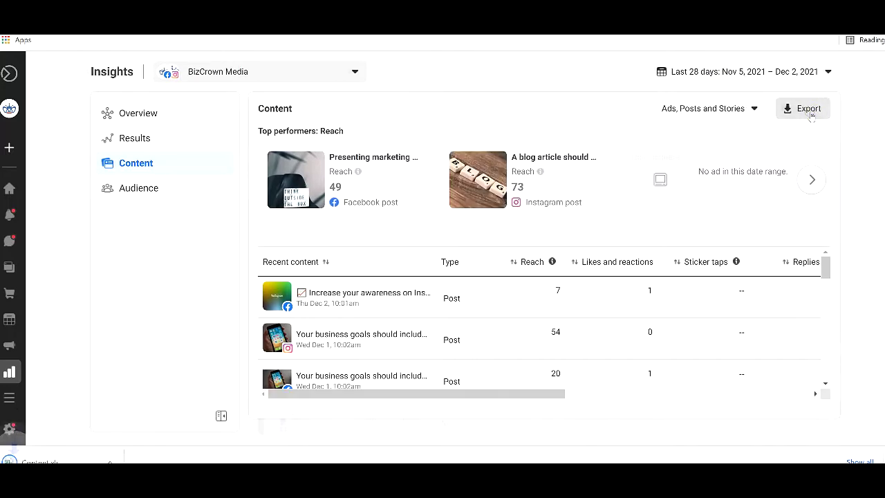
{"action": "left_click", "coordinate": [59, 399]}
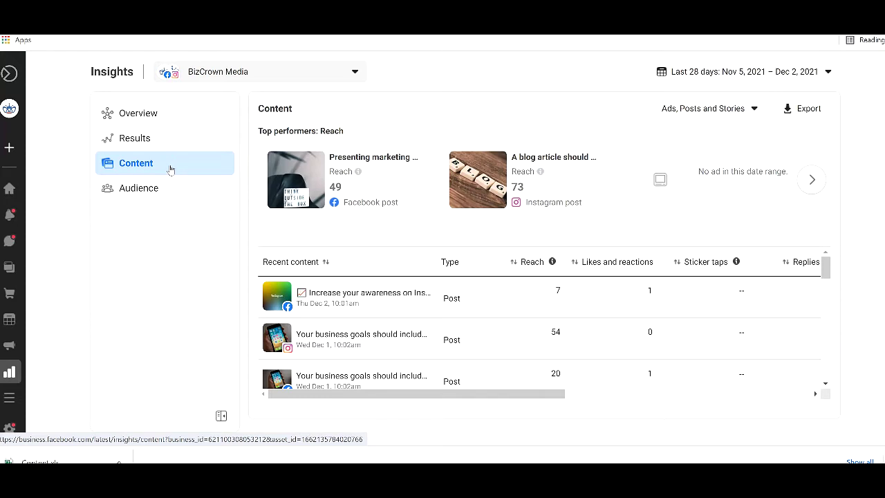
Step: Open the Audience report and show its potential audience view and export options
{"action": "left_click", "coordinate": [158, 187]}
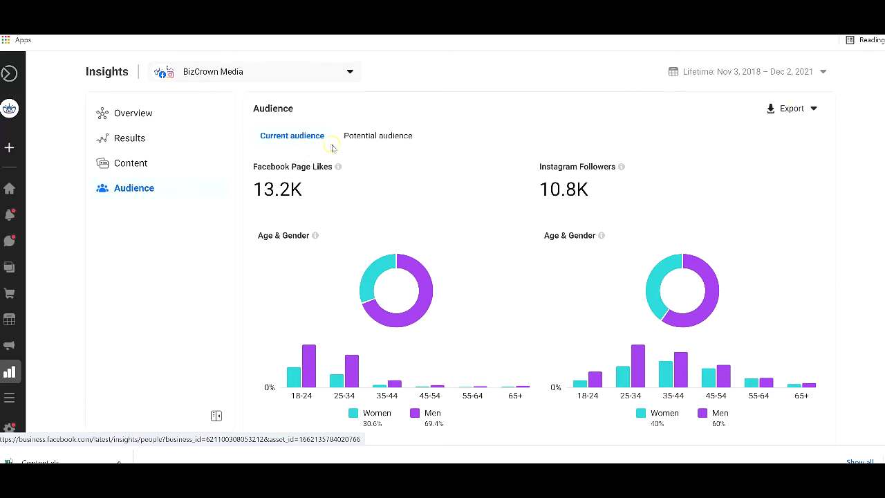
{"action": "left_click", "coordinate": [392, 137]}
{"action": "left_click", "coordinate": [813, 109]}
Step: Examine the current audience's age and gender breakdown, top cities and top countries for Facebook and Instagram
{"action": "mouse_move", "coordinate": [293, 384]}
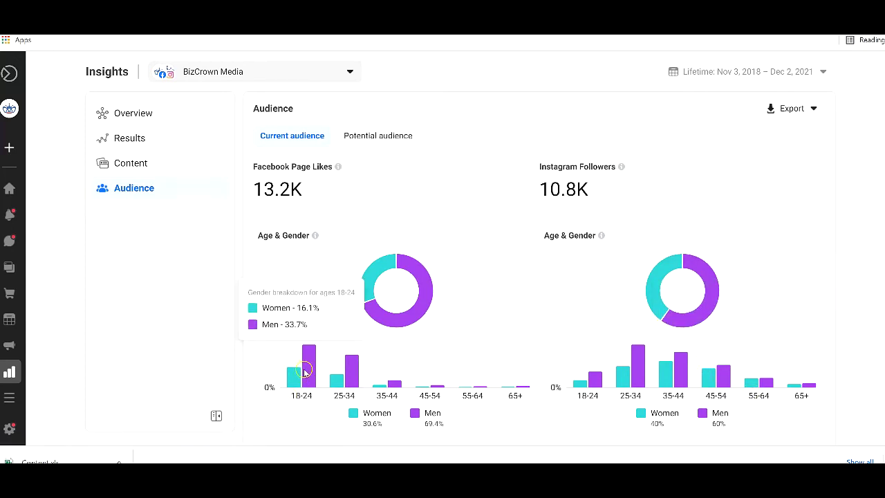
{"action": "mouse_move", "coordinate": [311, 371]}
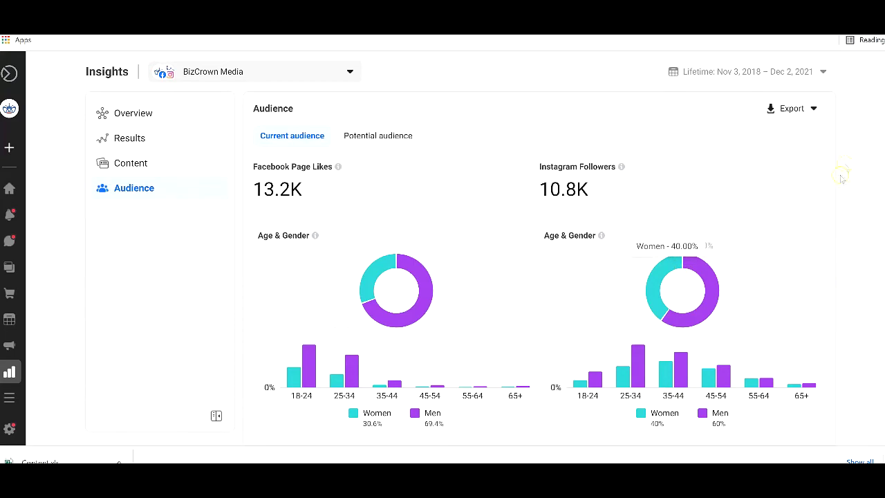
{"action": "scroll", "coordinate": [454, 266], "scroll_direction": "down", "scroll_amount": 2}
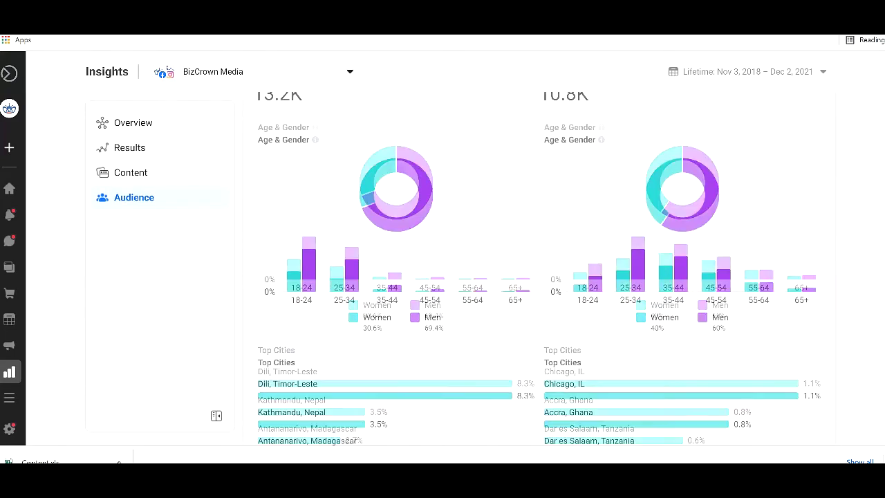
{"action": "scroll", "coordinate": [282, 158], "scroll_direction": "down", "scroll_amount": 2}
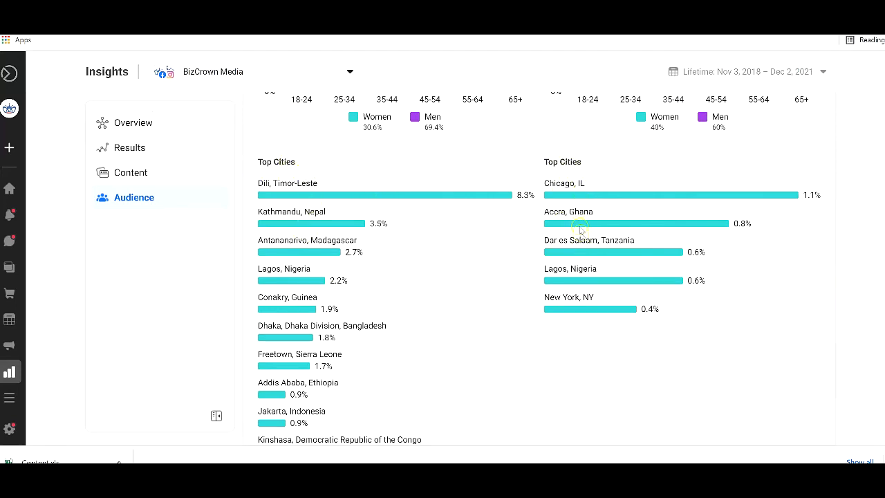
{"action": "scroll", "coordinate": [372, 312], "scroll_direction": "down", "scroll_amount": 5}
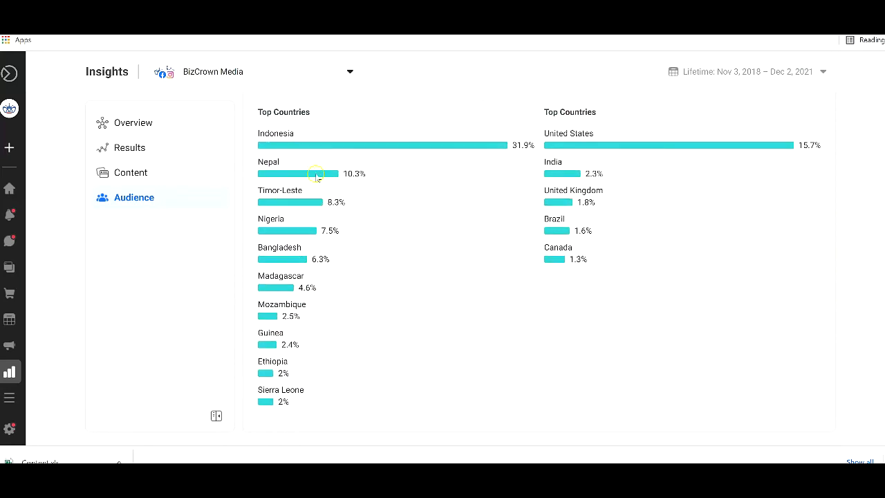
{"action": "scroll", "coordinate": [595, 235], "scroll_direction": "up", "scroll_amount": 10}
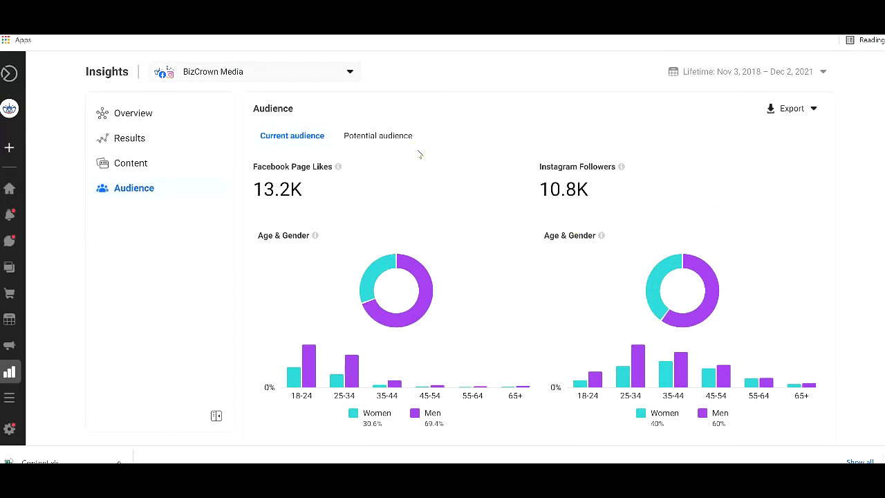
Step: Switch the Audience report to the potential audience and show its filter options
{"action": "left_click", "coordinate": [379, 137]}
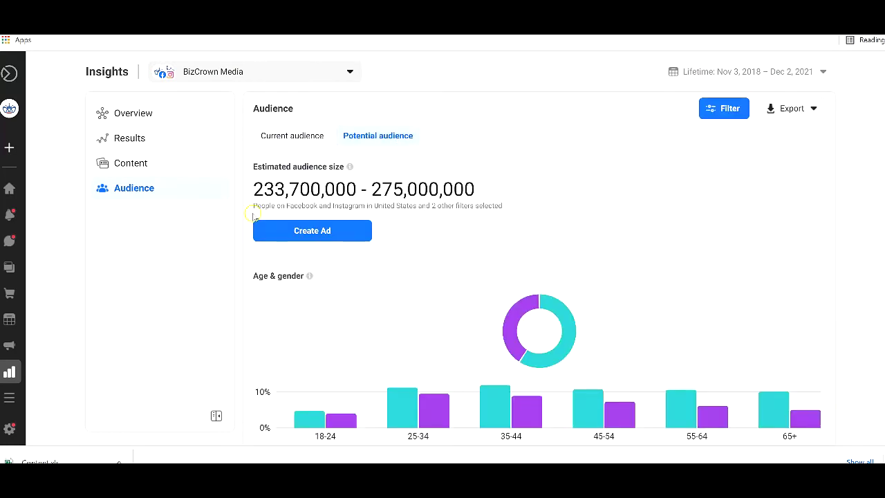
{"action": "left_click", "coordinate": [723, 114]}
{"action": "left_click", "coordinate": [723, 115]}
Step: Review the potential audience's age and gender chart, top cities, top countries and top pages
{"action": "scroll", "coordinate": [444, 181], "scroll_direction": "down", "scroll_amount": 2}
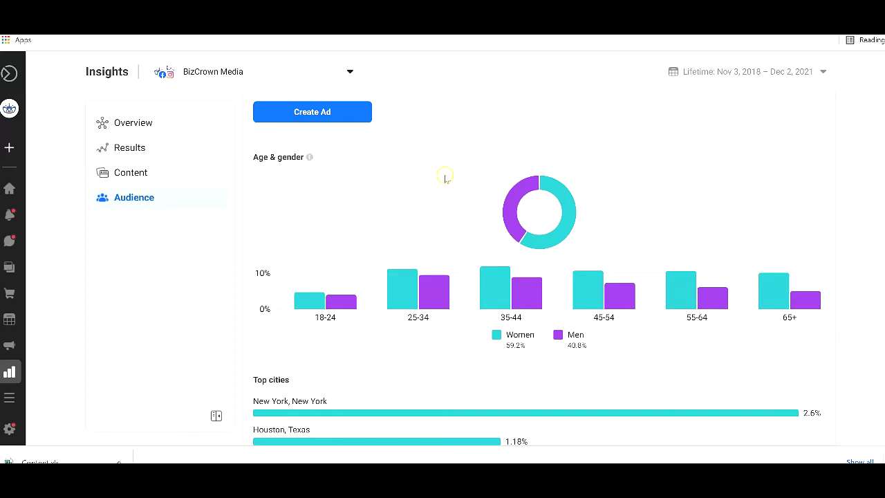
{"action": "scroll", "coordinate": [421, 198], "scroll_direction": "down", "scroll_amount": 2}
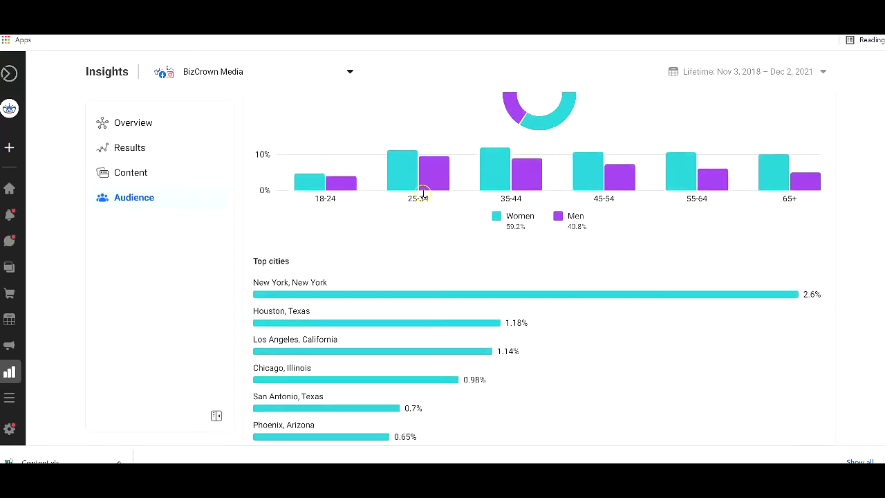
{"action": "scroll", "coordinate": [450, 300], "scroll_direction": "down", "scroll_amount": 5}
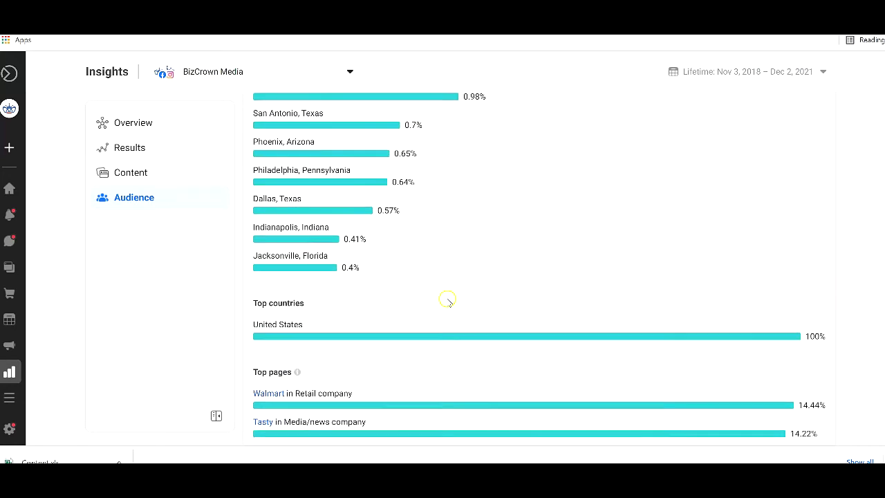
{"action": "scroll", "coordinate": [408, 317], "scroll_direction": "down", "scroll_amount": 4}
{"action": "scroll", "coordinate": [429, 318], "scroll_direction": "up", "scroll_amount": 9}
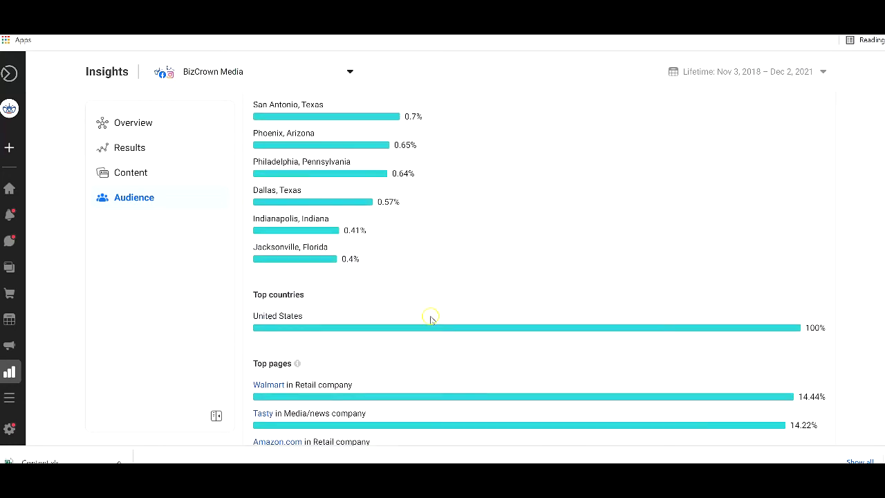
{"action": "scroll", "coordinate": [362, 267], "scroll_direction": "down", "scroll_amount": 8}
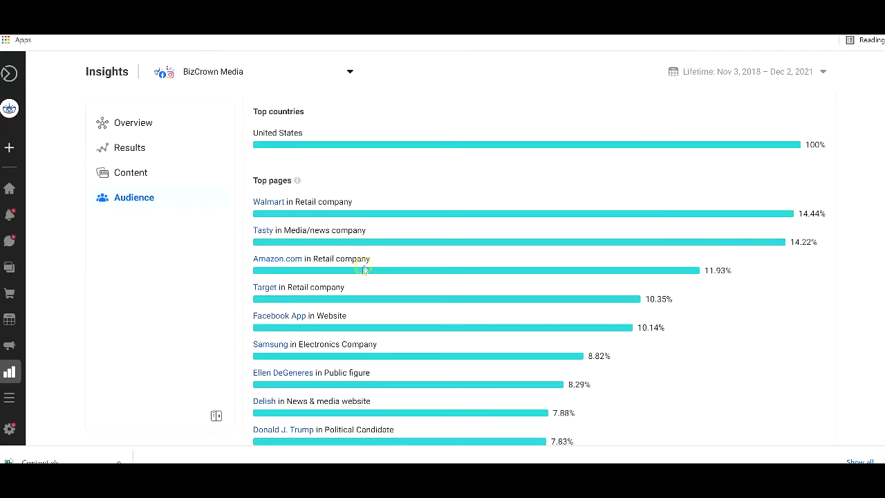
{"action": "scroll", "coordinate": [501, 370], "scroll_direction": "down", "scroll_amount": 1}
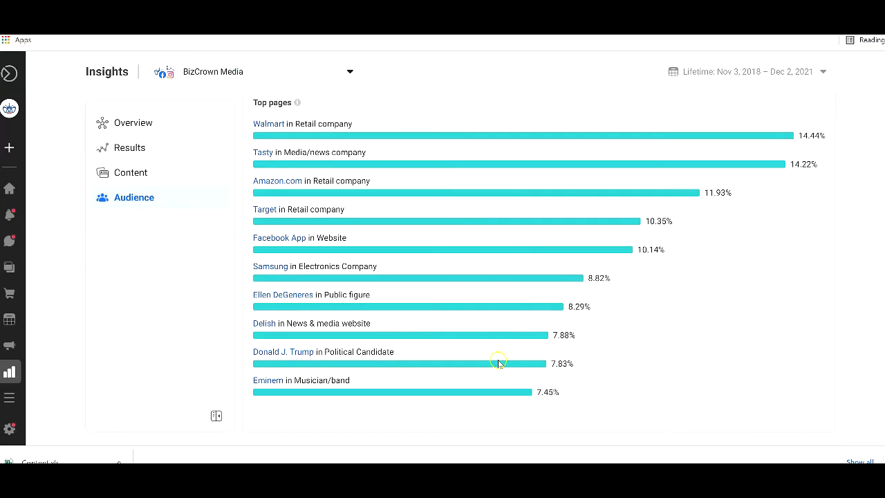
{"action": "scroll", "coordinate": [502, 370], "scroll_direction": "up", "scroll_amount": 15}
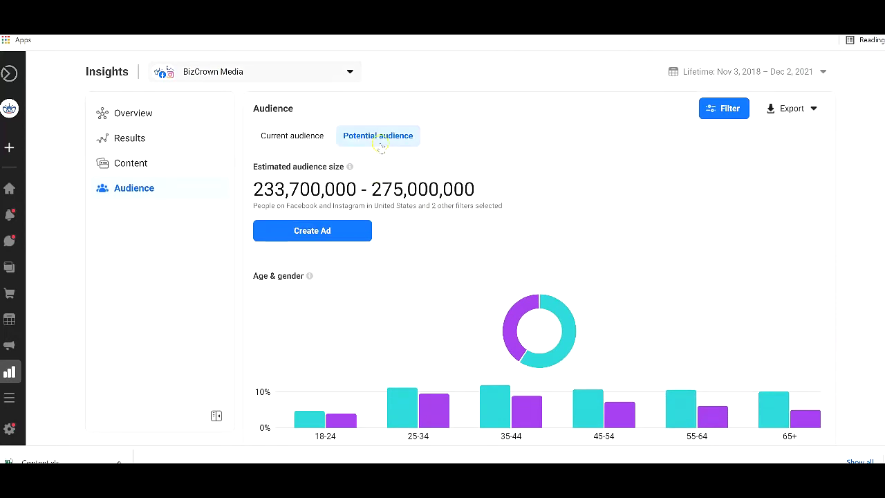
Step: Review the potential audience's location, age, gender, interests and language filters, and inspect the gender breakdown of the older age groups
{"action": "left_click", "coordinate": [723, 108]}
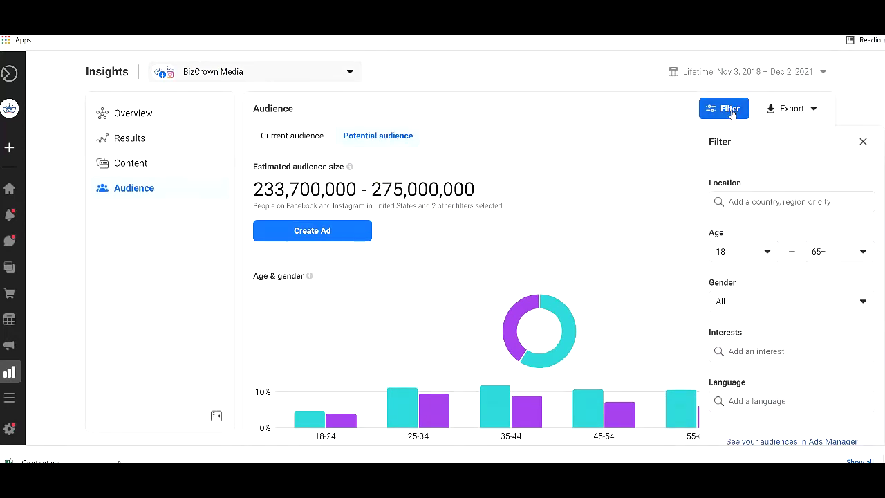
{"action": "left_click", "coordinate": [758, 200]}
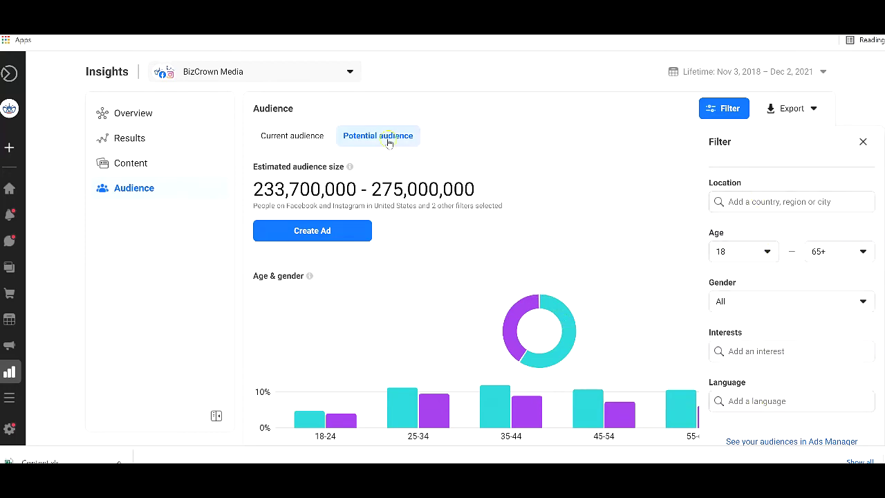
{"action": "scroll", "coordinate": [415, 246], "scroll_direction": "down", "scroll_amount": 3}
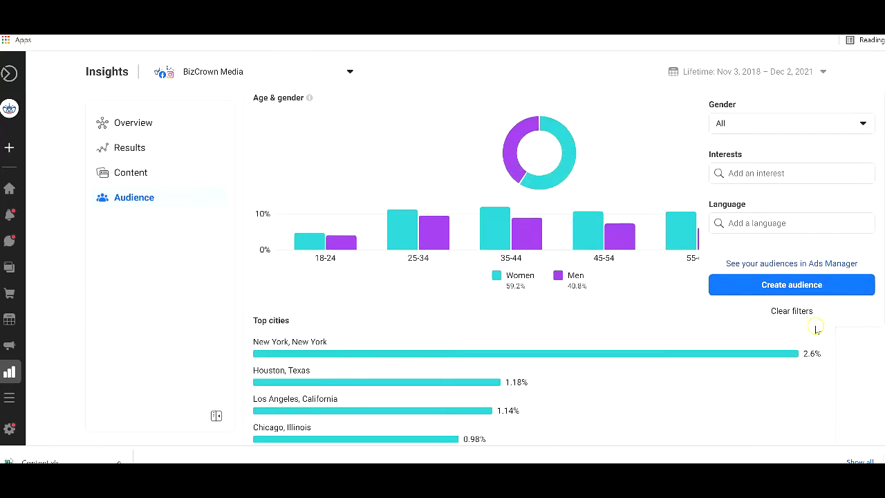
{"action": "scroll", "coordinate": [438, 100], "scroll_direction": "up", "scroll_amount": 2}
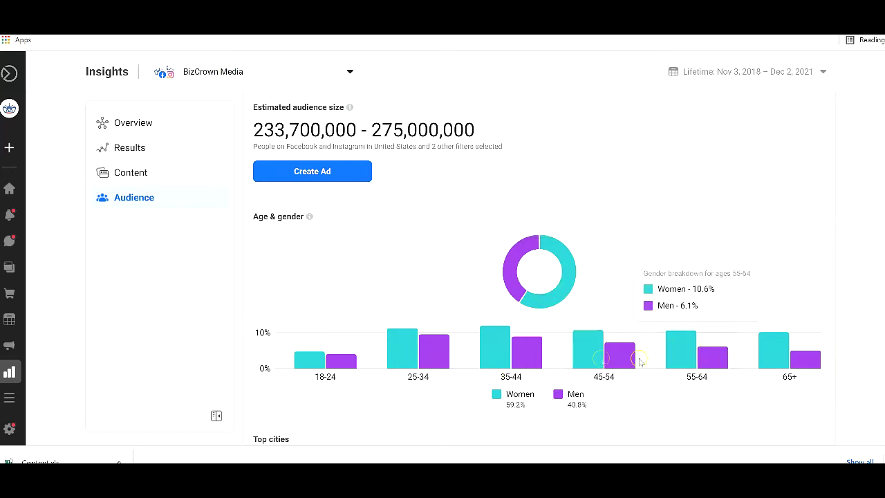
{"action": "mouse_move", "coordinate": [774, 346]}
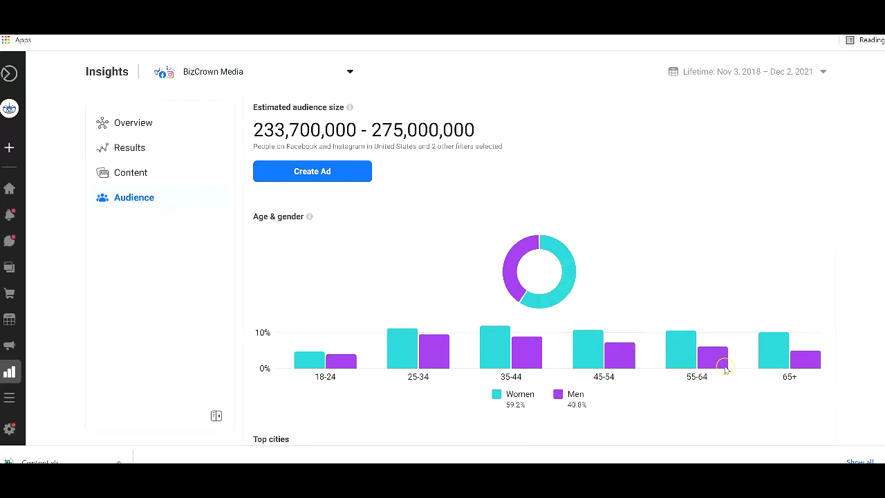
Step: Examine the potential audience's gender breakdown for ages 55-64, along with its top cities and top countries
{"action": "mouse_move", "coordinate": [658, 356]}
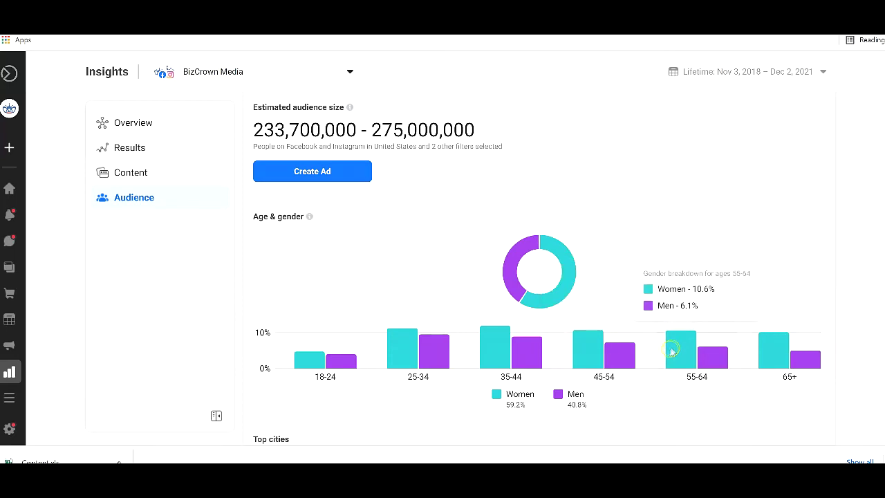
{"action": "scroll", "coordinate": [686, 320], "scroll_direction": "down", "scroll_amount": 3}
{"action": "scroll", "coordinate": [688, 311], "scroll_direction": "down", "scroll_amount": 3}
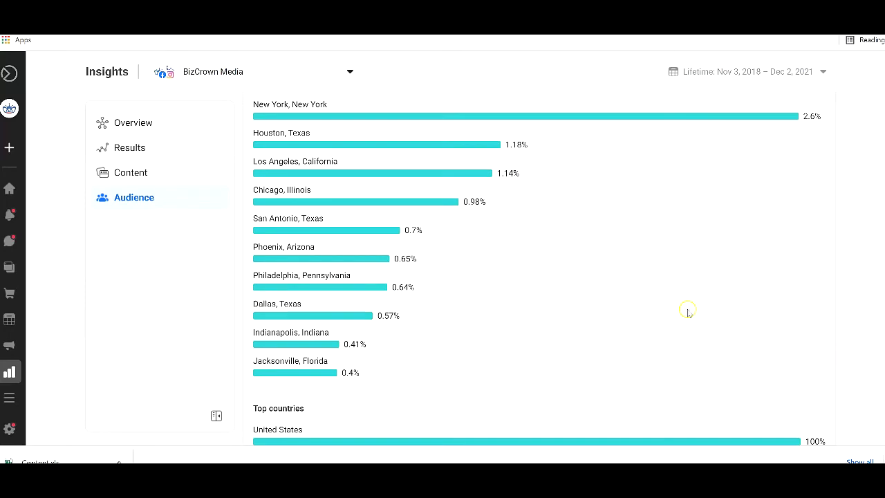
{"action": "scroll", "coordinate": [685, 311], "scroll_direction": "up", "scroll_amount": 6}
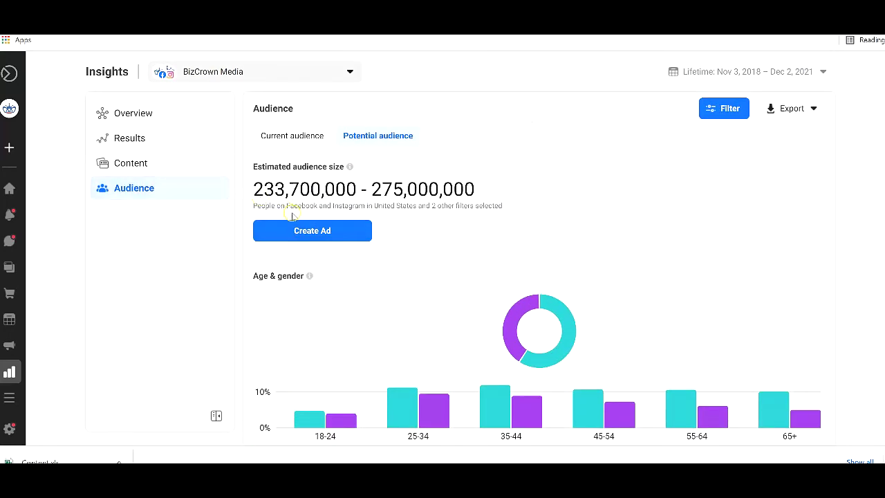
Step: Return to the Insights overview and review its results, content and audience summaries for the last 28 days
{"action": "left_click", "coordinate": [225, 117]}
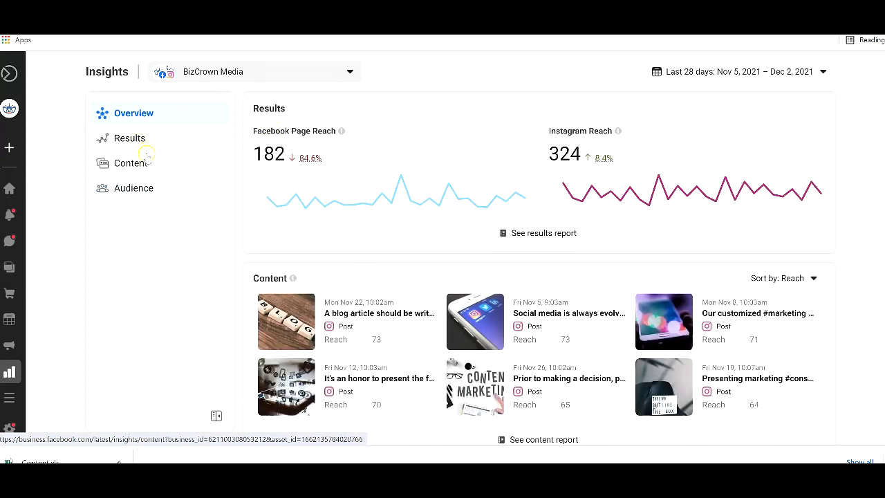
{"action": "left_click", "coordinate": [151, 188]}
{"action": "scroll", "coordinate": [421, 198], "scroll_direction": "down", "scroll_amount": 5}
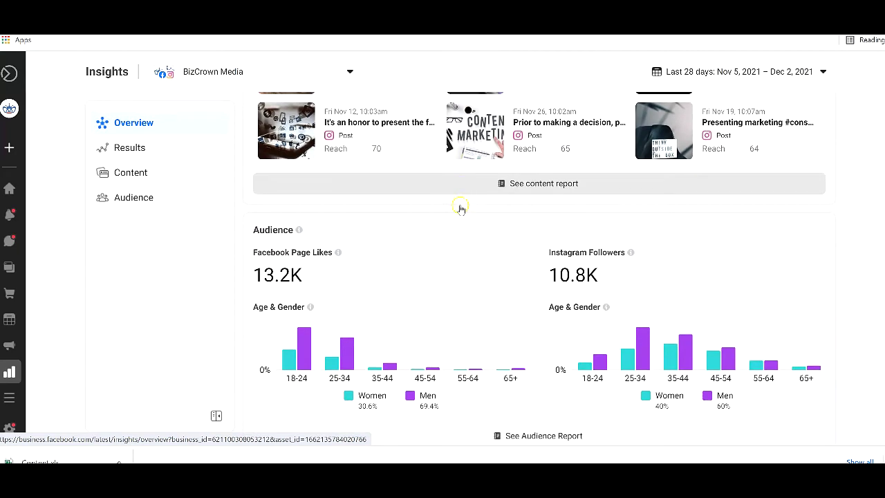
{"action": "scroll", "coordinate": [477, 220], "scroll_direction": "up", "scroll_amount": 5}
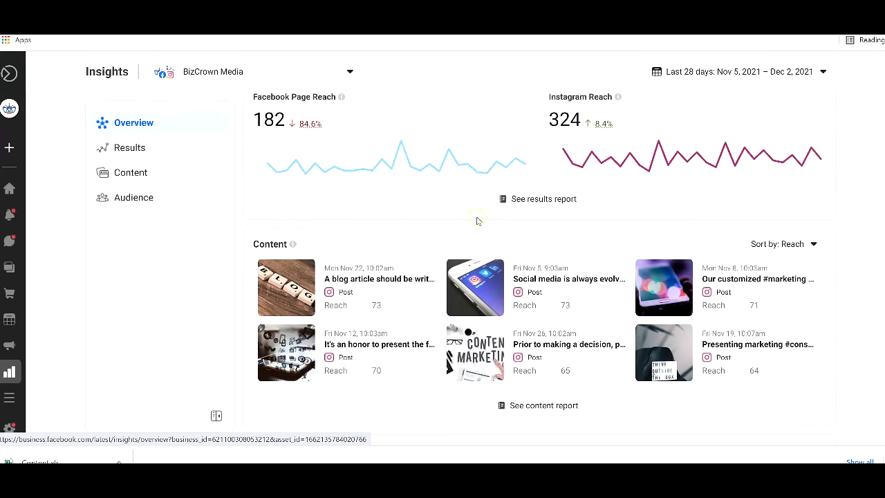